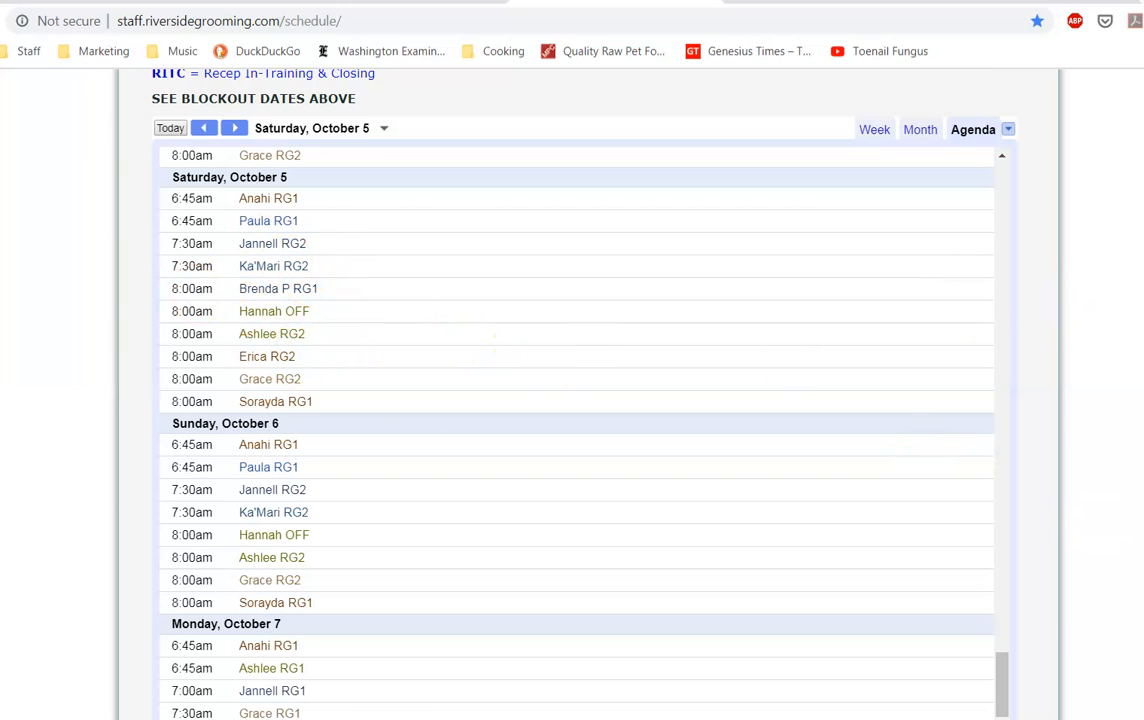
Step: Go to the site's wp-admin address from the browser's address bar
{"action": "scroll", "coordinate": [575, 400], "scroll_direction": "up", "scroll_amount": 7}
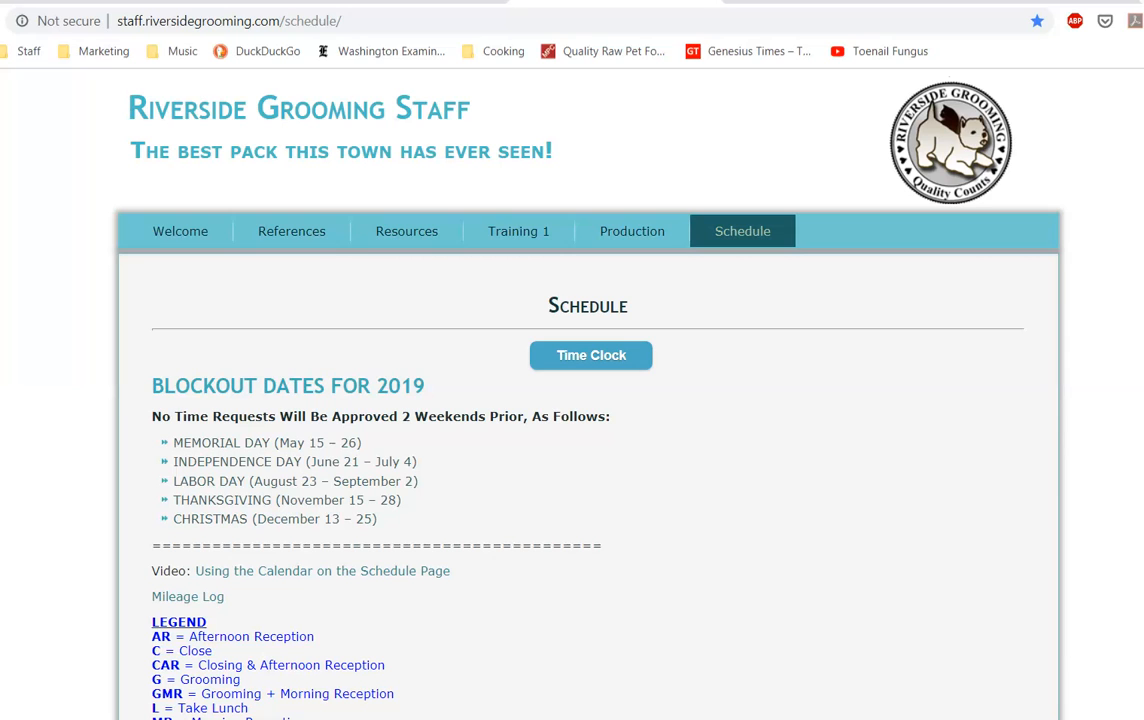
{"action": "scroll", "coordinate": [575, 400], "scroll_direction": "down", "scroll_amount": 1}
{"action": "scroll", "coordinate": [575, 400], "scroll_direction": "up", "scroll_amount": 1}
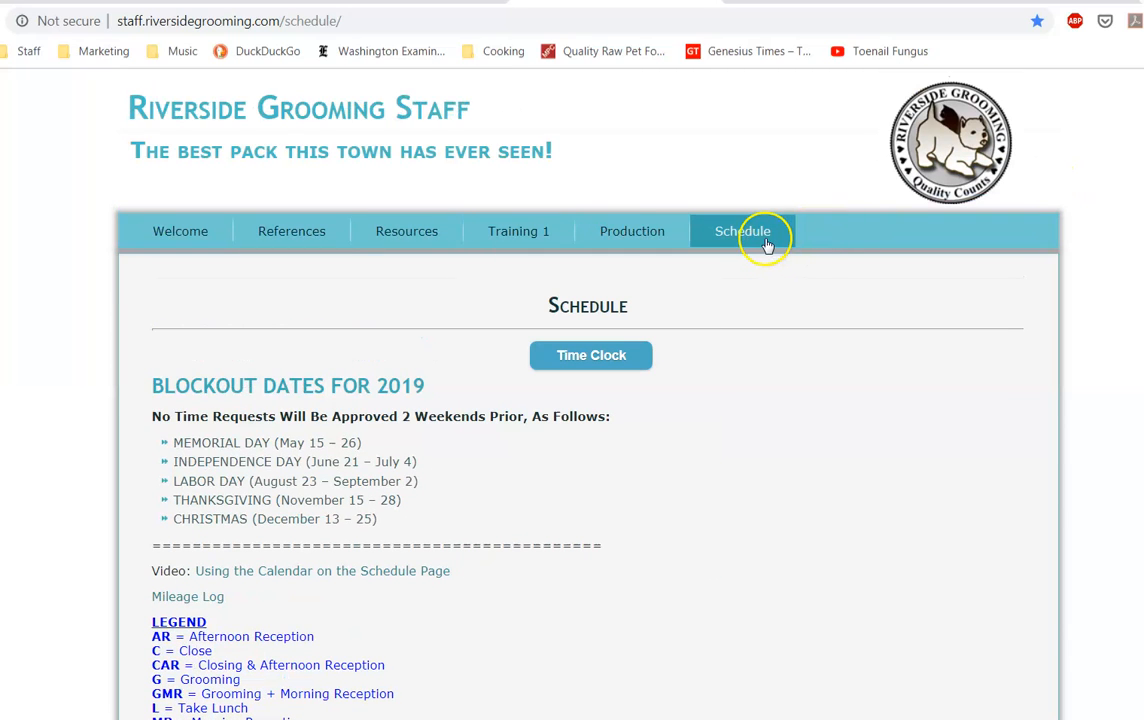
{"action": "left_click_drag", "start_coordinate": [286, 20], "coordinate": [425, 21]}
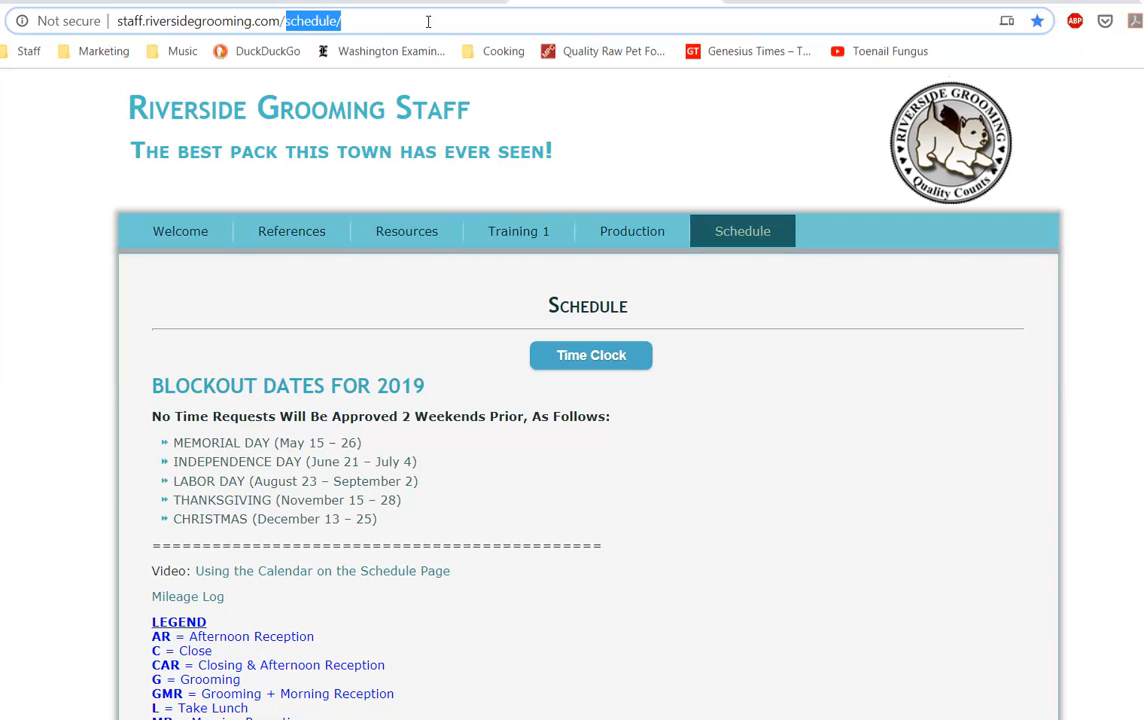
{"action": "type", "text": "wp"}
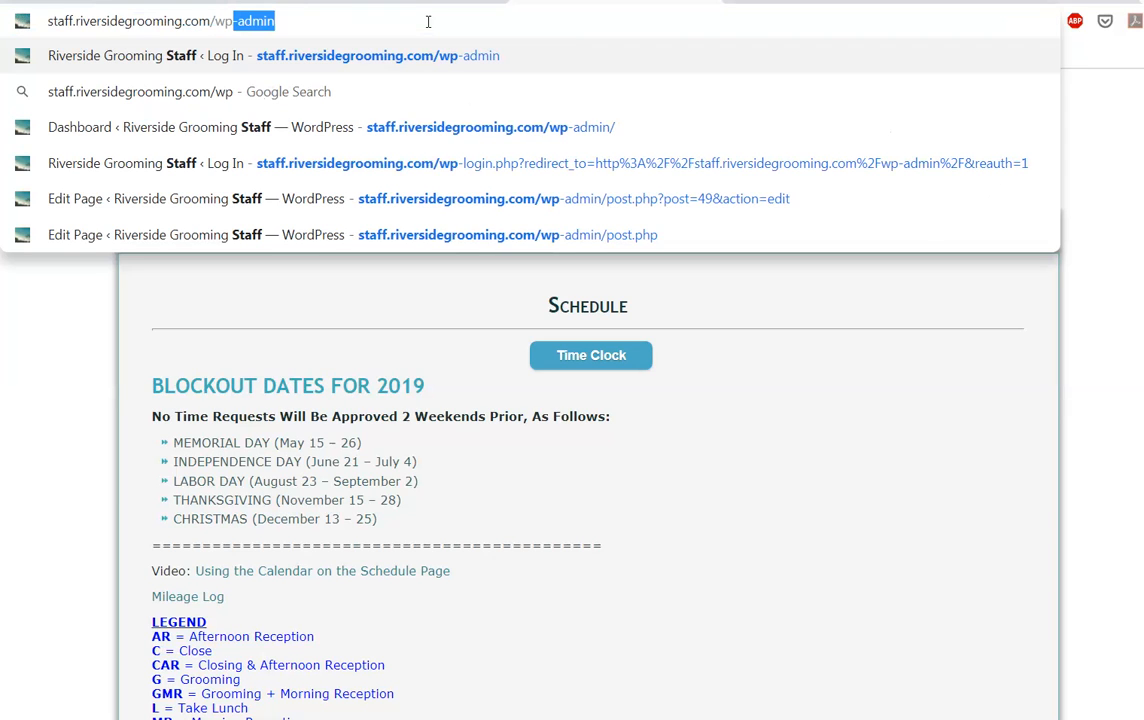
{"action": "key", "text": "Return"}
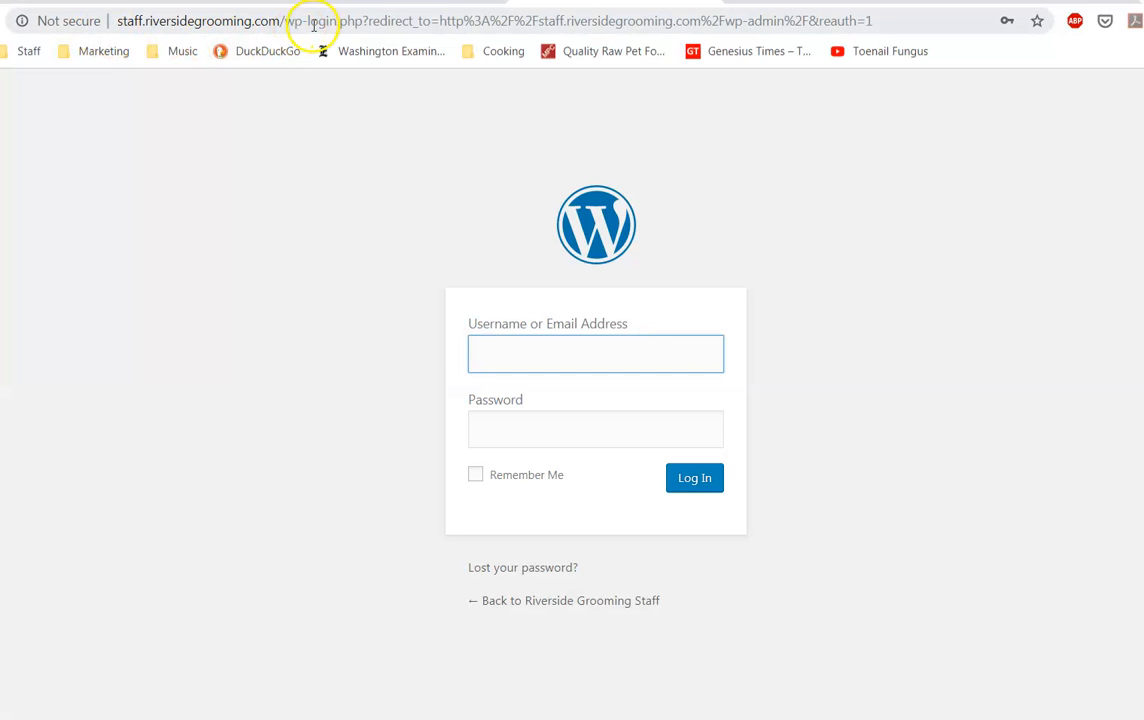
Step: Log in to WordPress admin using the saved username and password from autofill
{"action": "left_click", "coordinate": [556, 358]}
{"action": "left_click", "coordinate": [559, 462]}
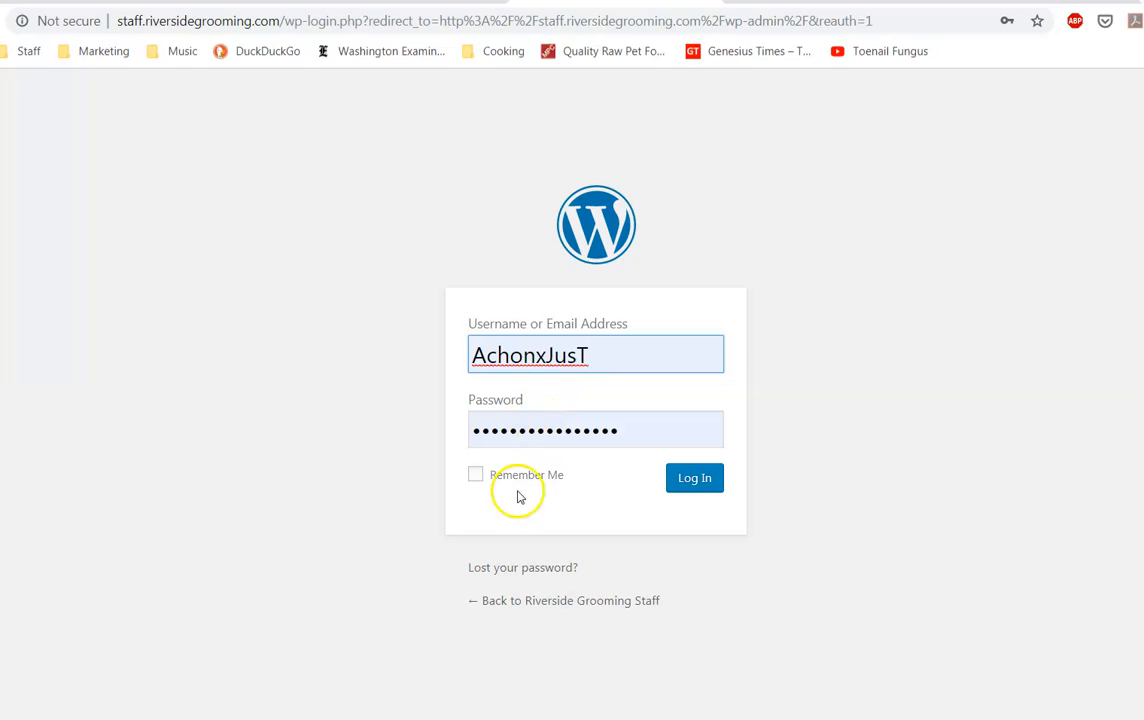
{"action": "left_click", "coordinate": [695, 480]}
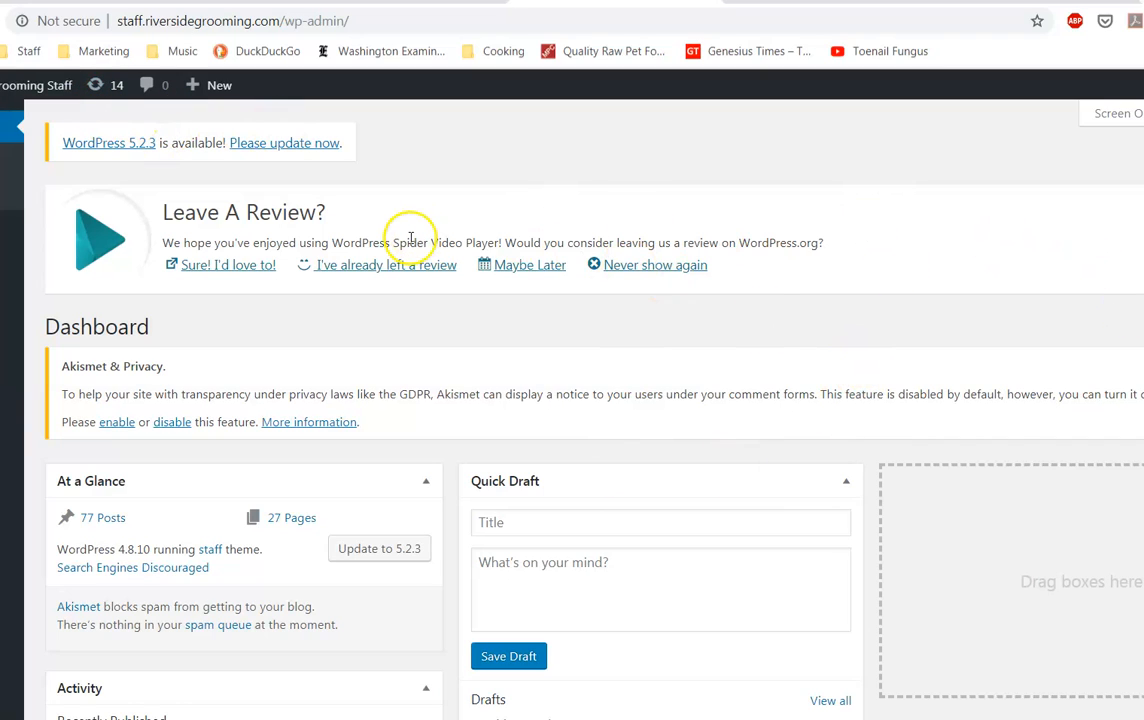
Step: Open the staff site from the admin bar and unlock it with the site password
{"action": "mouse_move", "coordinate": [44, 94]}
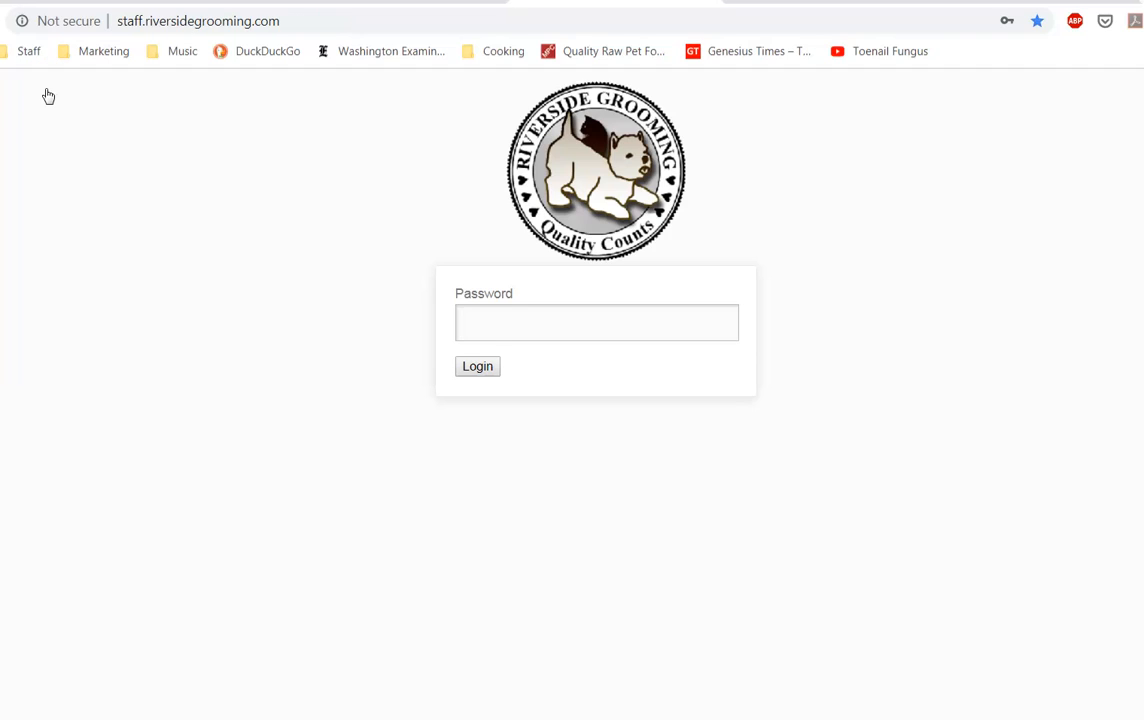
{"action": "left_click", "coordinate": [500, 328]}
{"action": "left_click", "coordinate": [484, 369]}
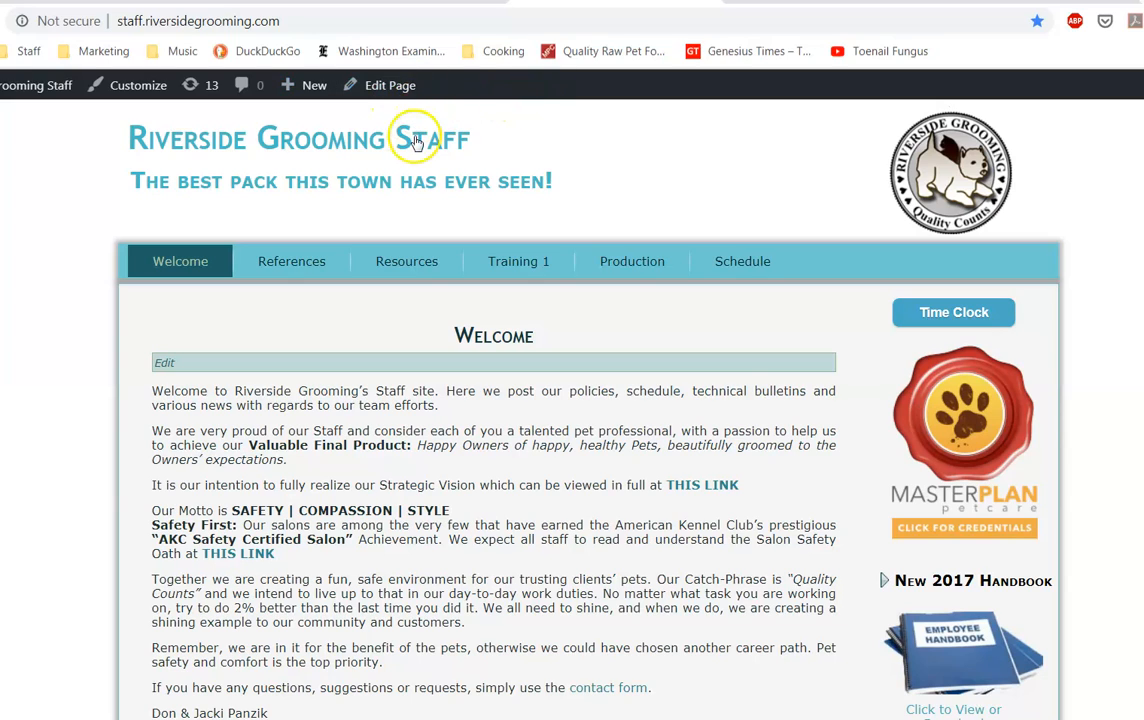
Step: Open the staff site's Schedule page and look over its agenda calendar
{"action": "left_click", "coordinate": [755, 262]}
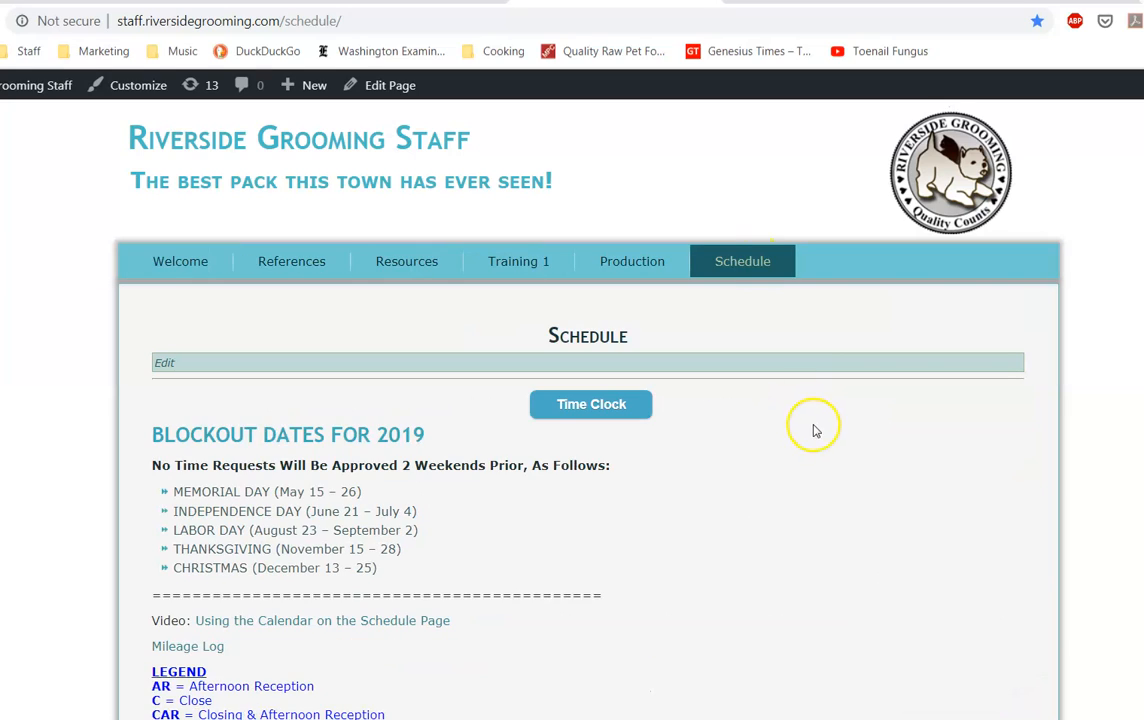
{"action": "scroll", "coordinate": [815, 430], "scroll_direction": "down", "scroll_amount": 3}
{"action": "scroll", "coordinate": [1100, 439], "scroll_direction": "down", "scroll_amount": 3}
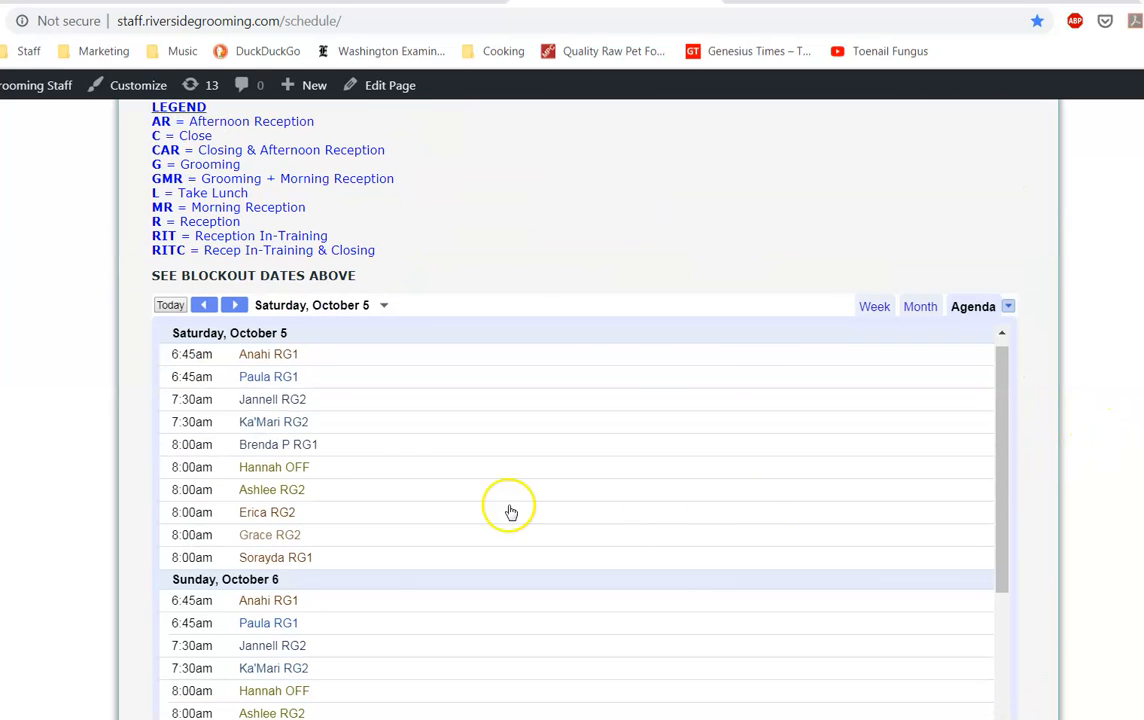
{"action": "scroll", "coordinate": [1094, 450], "scroll_direction": "up", "scroll_amount": 3}
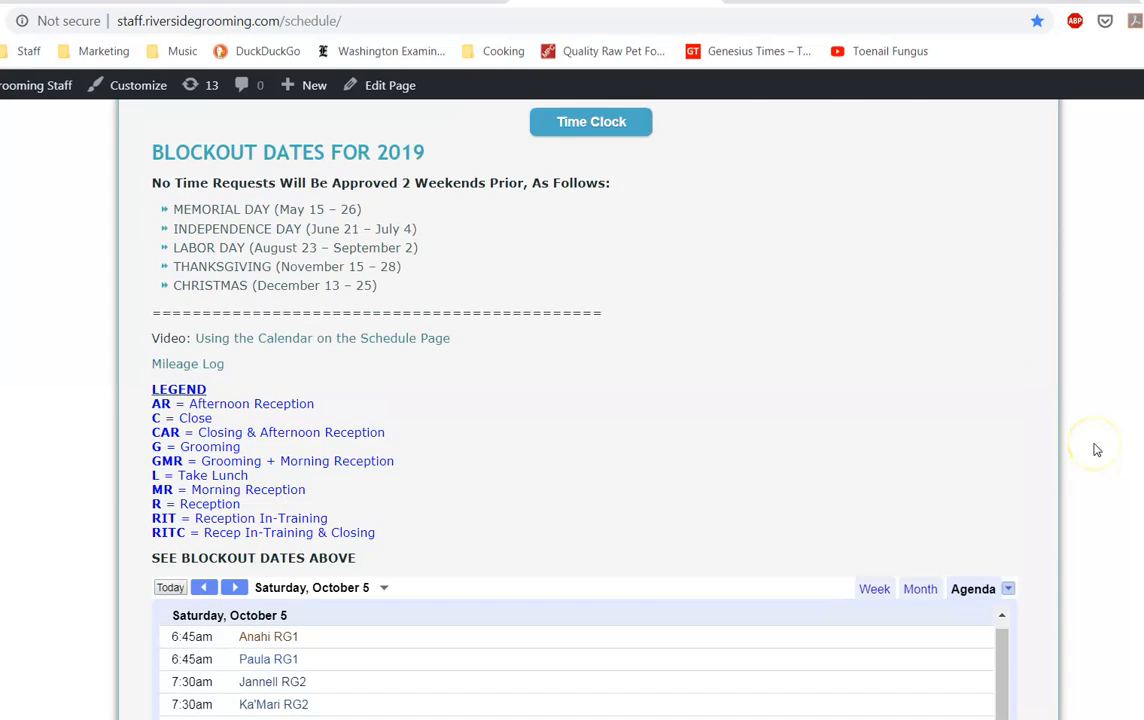
{"action": "scroll", "coordinate": [1094, 449], "scroll_direction": "down", "scroll_amount": 1}
{"action": "scroll", "coordinate": [1094, 449], "scroll_direction": "up", "scroll_amount": 4}
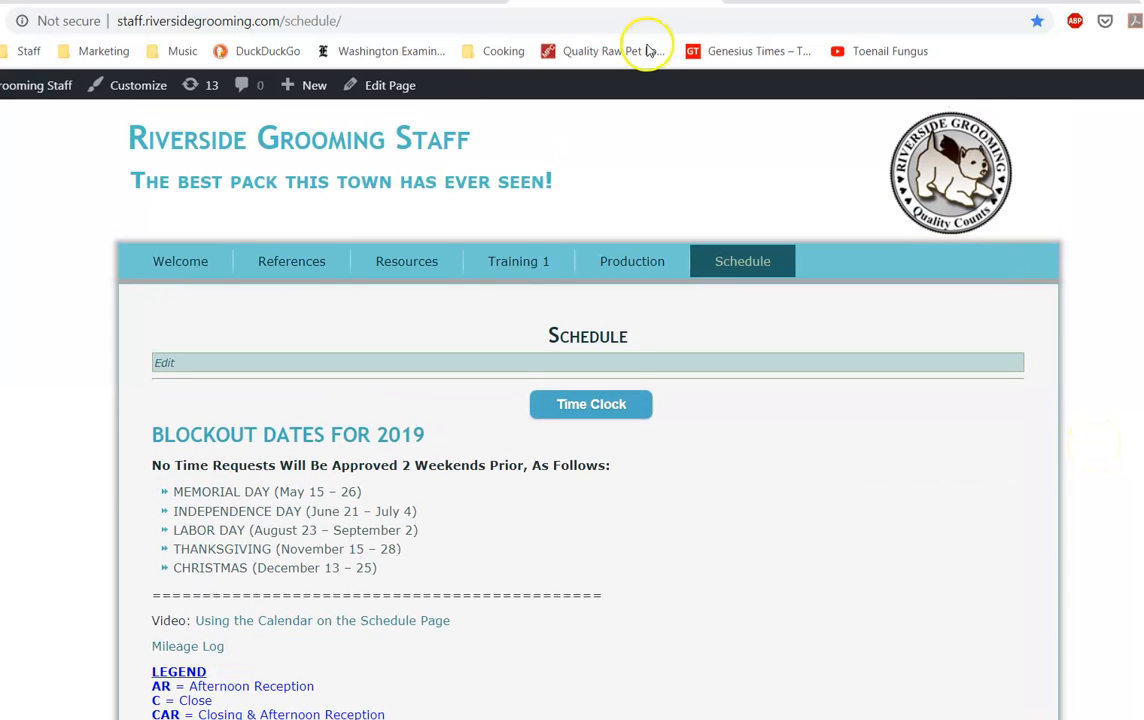
Step: Open the Schedule page in the editor and look through its Visual content
{"action": "left_click", "coordinate": [394, 93]}
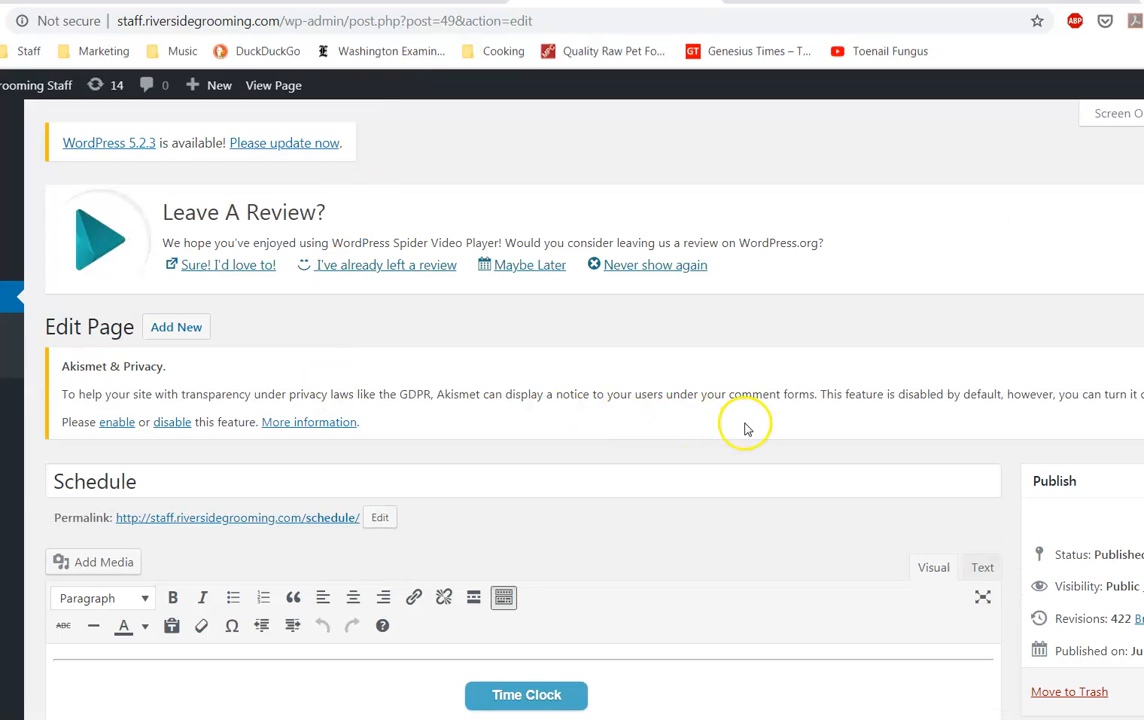
{"action": "scroll", "coordinate": [747, 425], "scroll_direction": "down", "scroll_amount": 7}
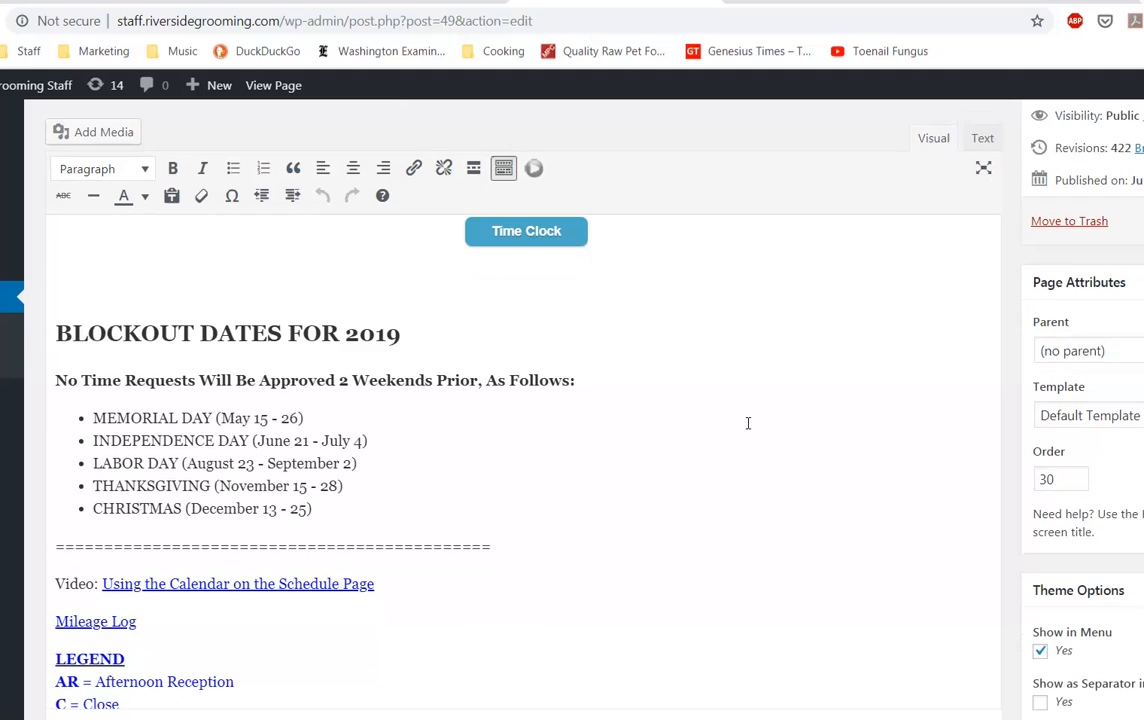
{"action": "scroll", "coordinate": [747, 423], "scroll_direction": "down", "scroll_amount": 4}
{"action": "scroll", "coordinate": [747, 423], "scroll_direction": "up", "scroll_amount": 6}
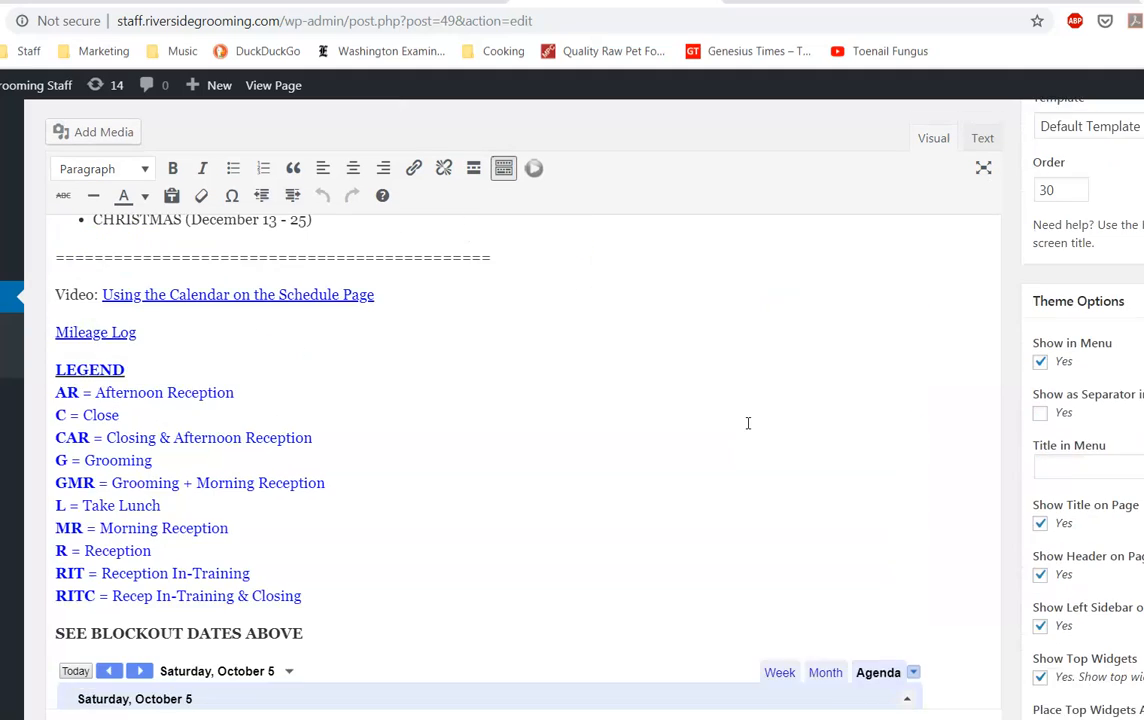
{"action": "scroll", "coordinate": [747, 423], "scroll_direction": "up", "scroll_amount": 2}
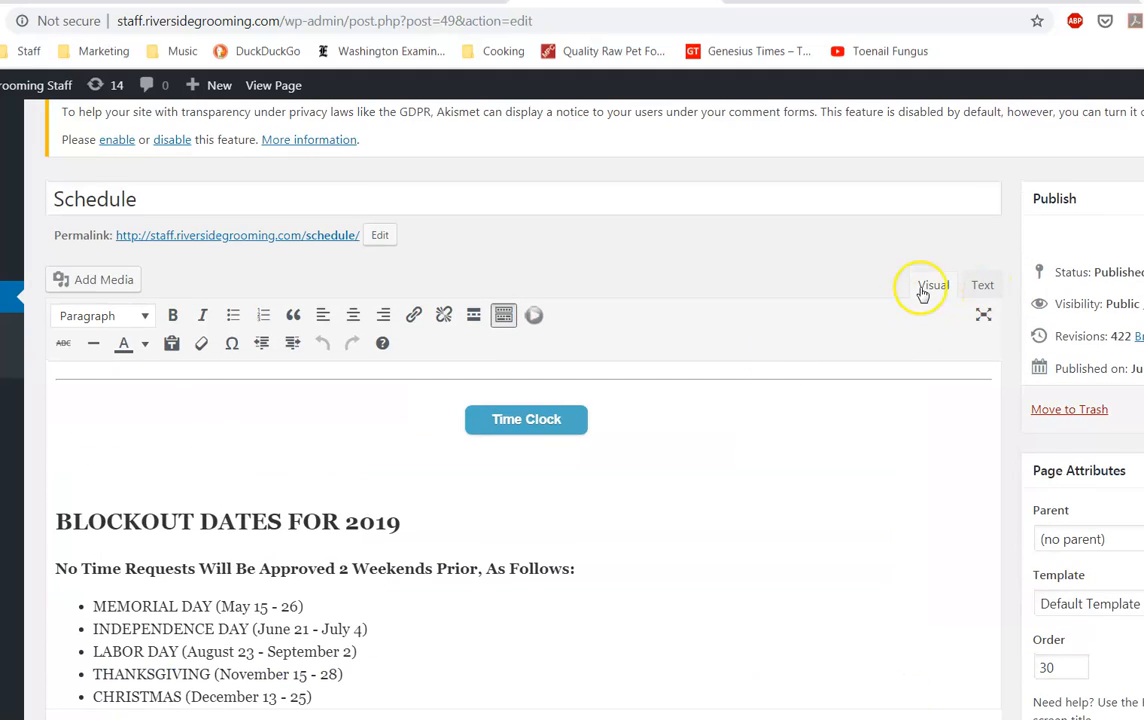
{"action": "scroll", "coordinate": [710, 460], "scroll_direction": "down", "scroll_amount": 5}
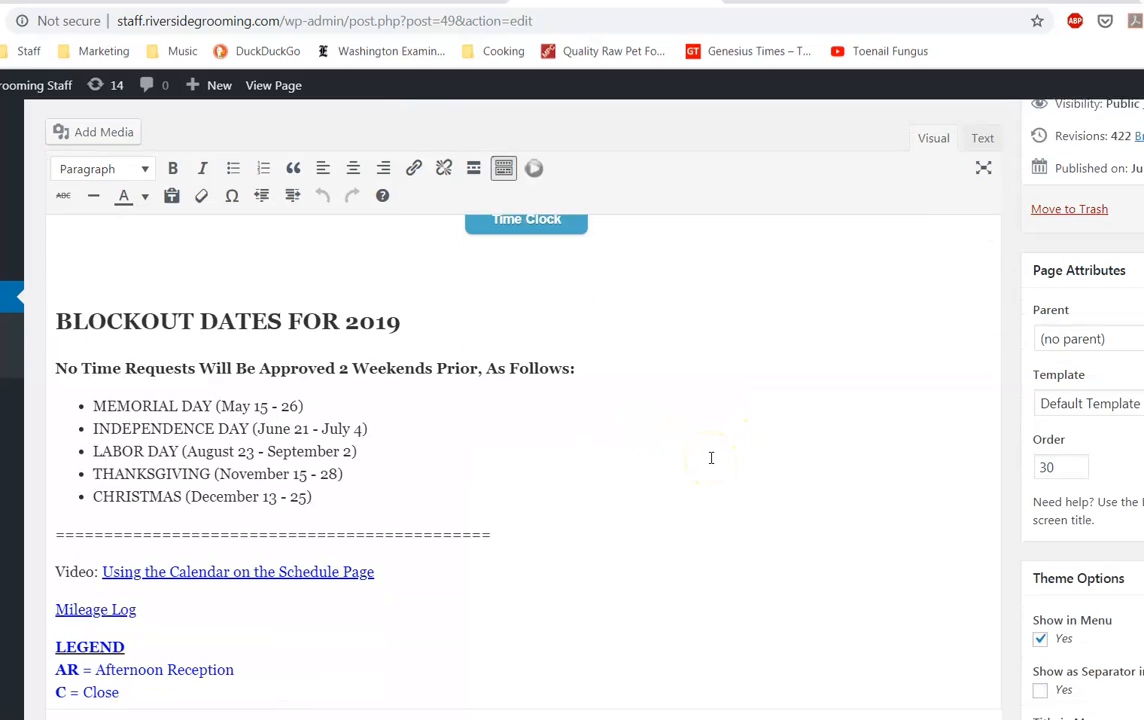
{"action": "scroll", "coordinate": [711, 458], "scroll_direction": "up", "scroll_amount": 5}
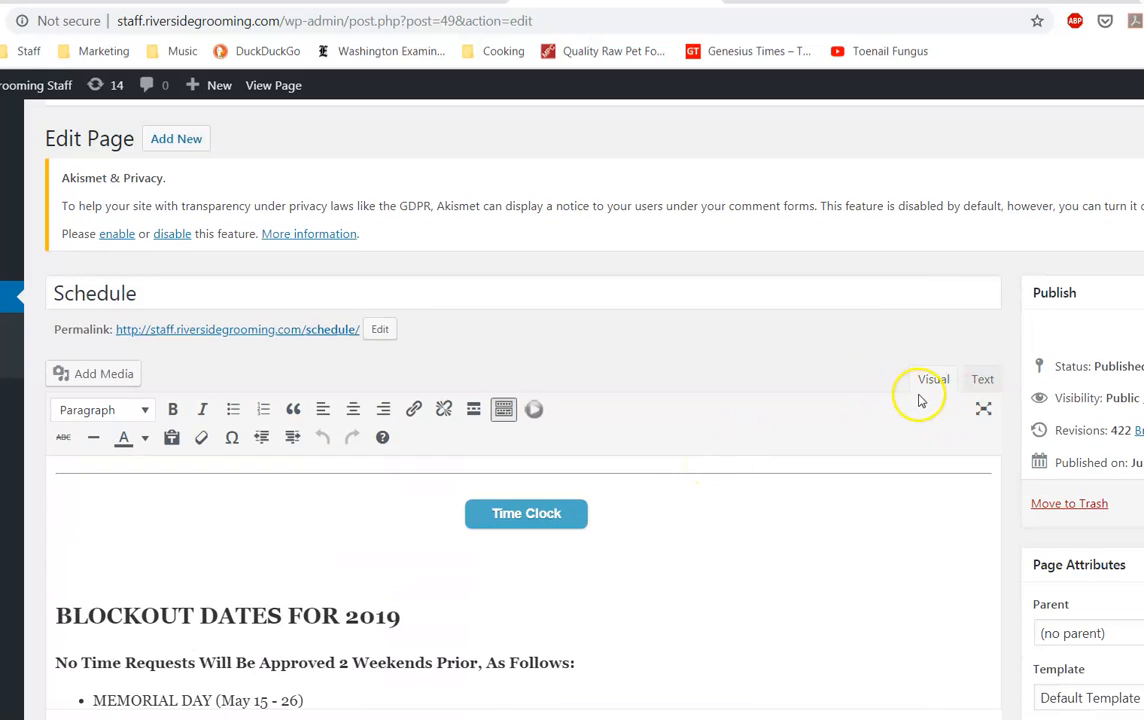
Step: In the Text view, select the Schedule page's Google Calendar iframe embed code
{"action": "left_click", "coordinate": [983, 381]}
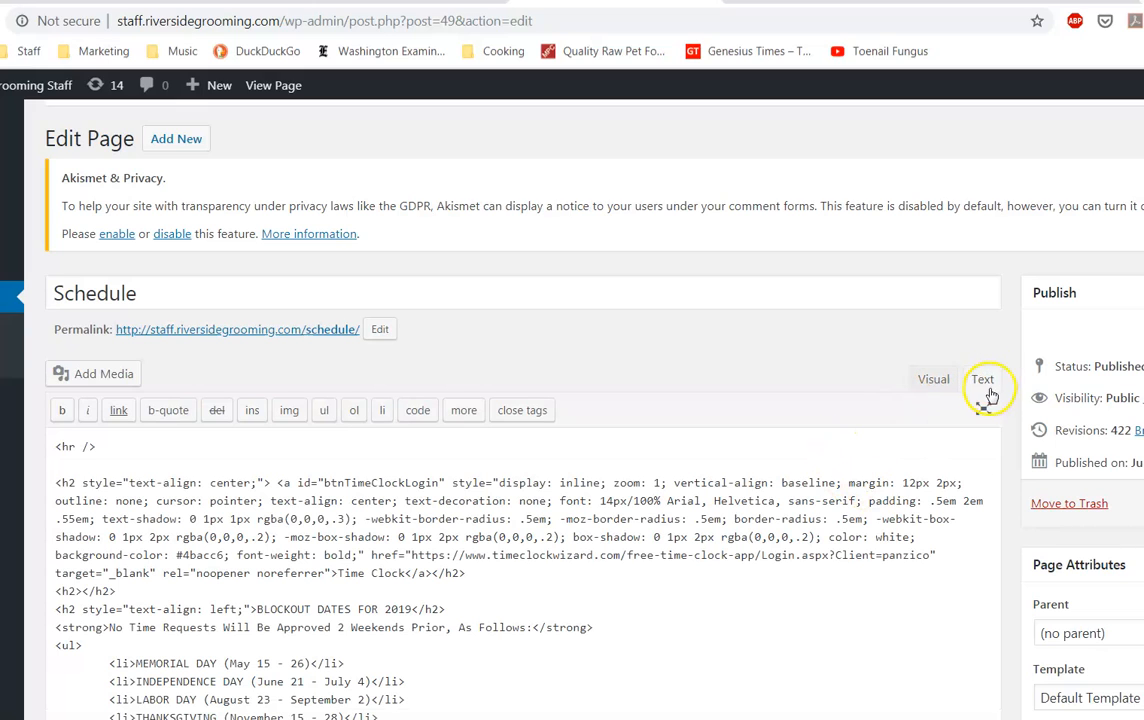
{"action": "scroll", "coordinate": [864, 492], "scroll_direction": "down", "scroll_amount": 10}
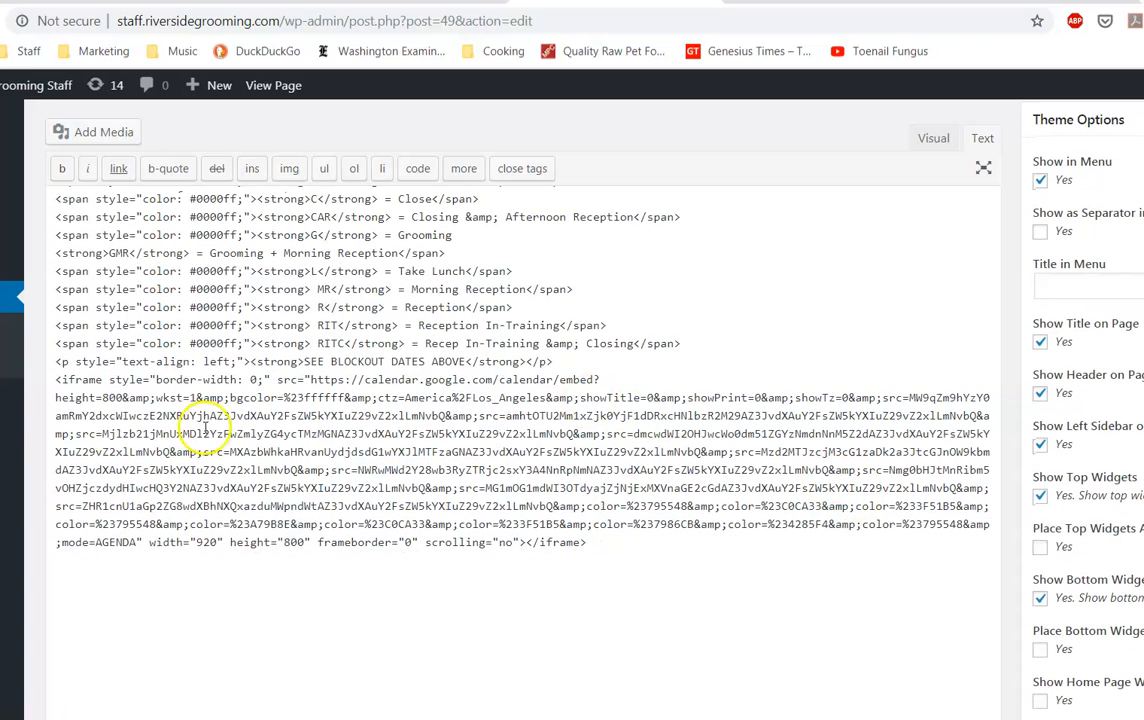
{"action": "left_click_drag", "start_coordinate": [53, 380], "coordinate": [652, 558]}
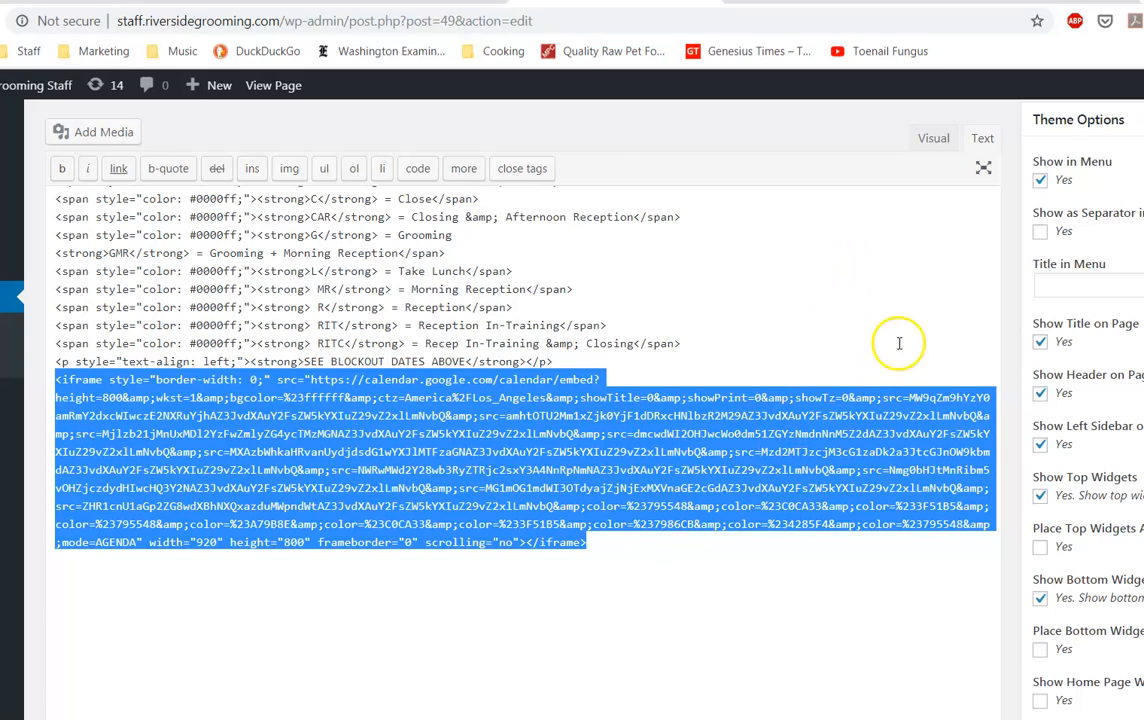
{"action": "scroll", "coordinate": [785, 255], "scroll_direction": "up", "scroll_amount": 10}
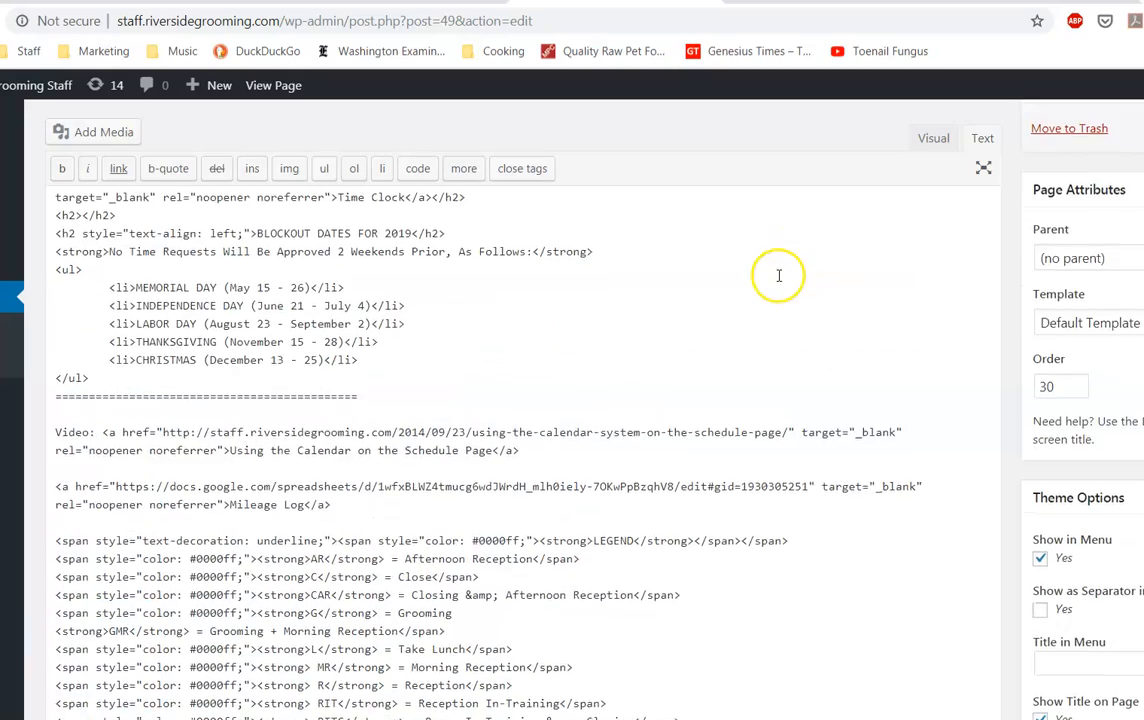
{"action": "scroll", "coordinate": [779, 275], "scroll_direction": "up", "scroll_amount": 3}
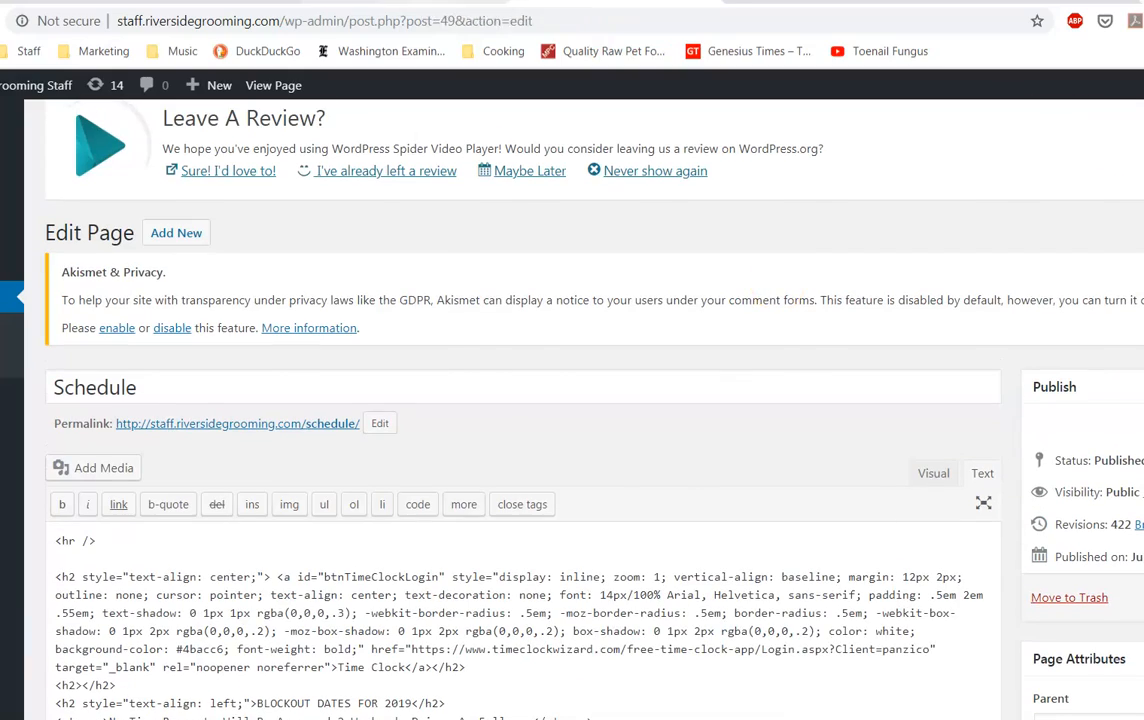
{"action": "left_click", "coordinate": [505, 5]}
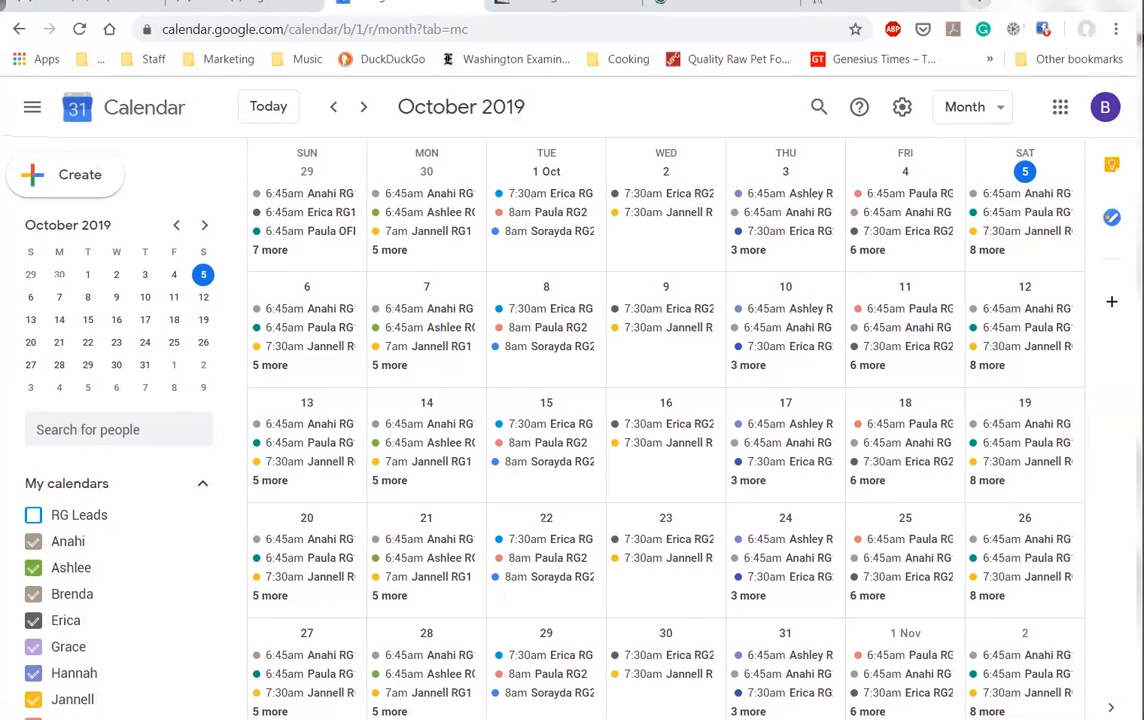
{"action": "left_click_drag", "start_coordinate": [979, 4], "coordinate": [979, 0]}
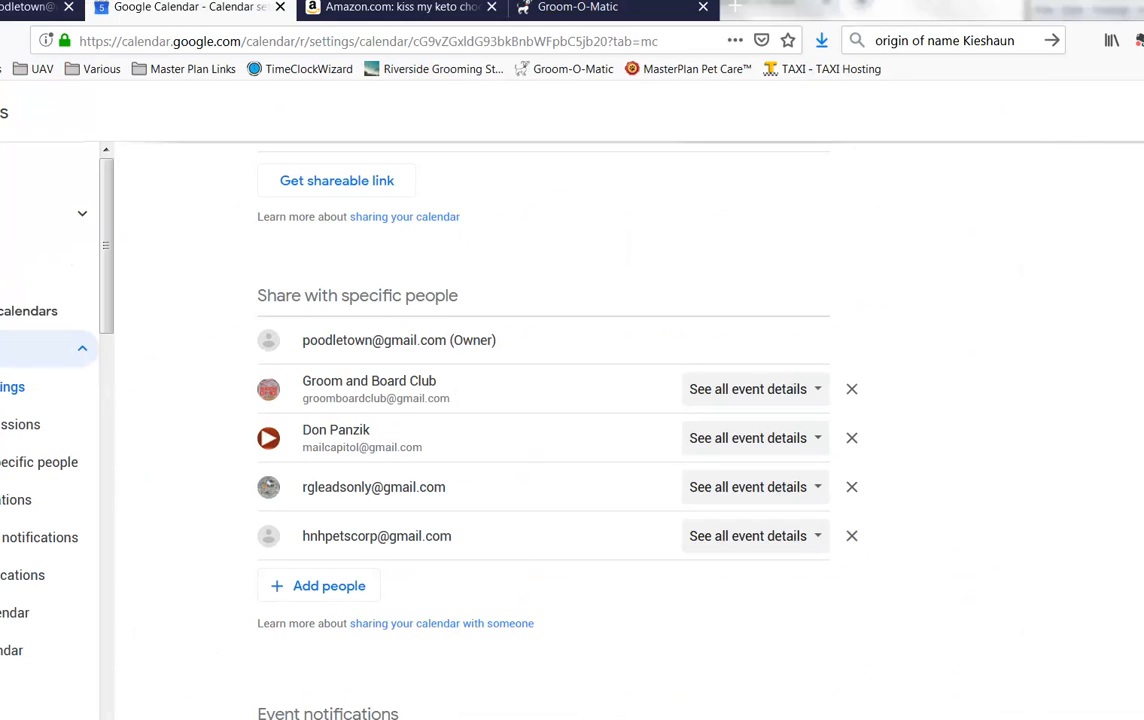
{"action": "key", "text": "super+Left"}
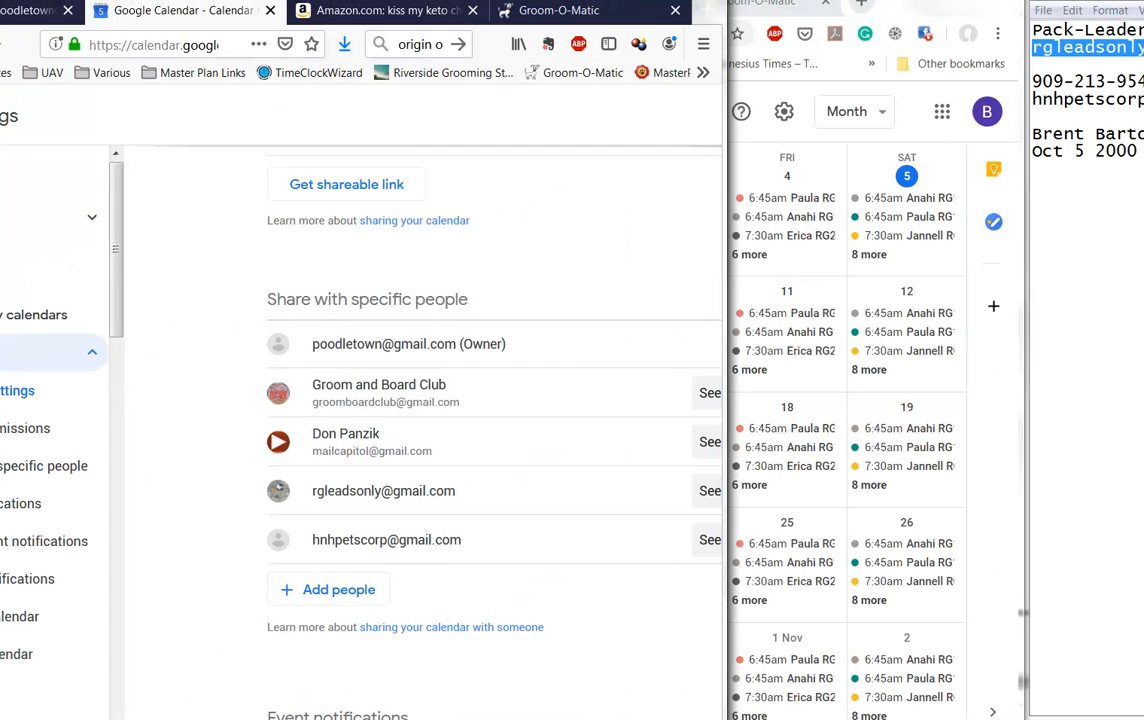
{"action": "key", "text": "alt+Tab"}
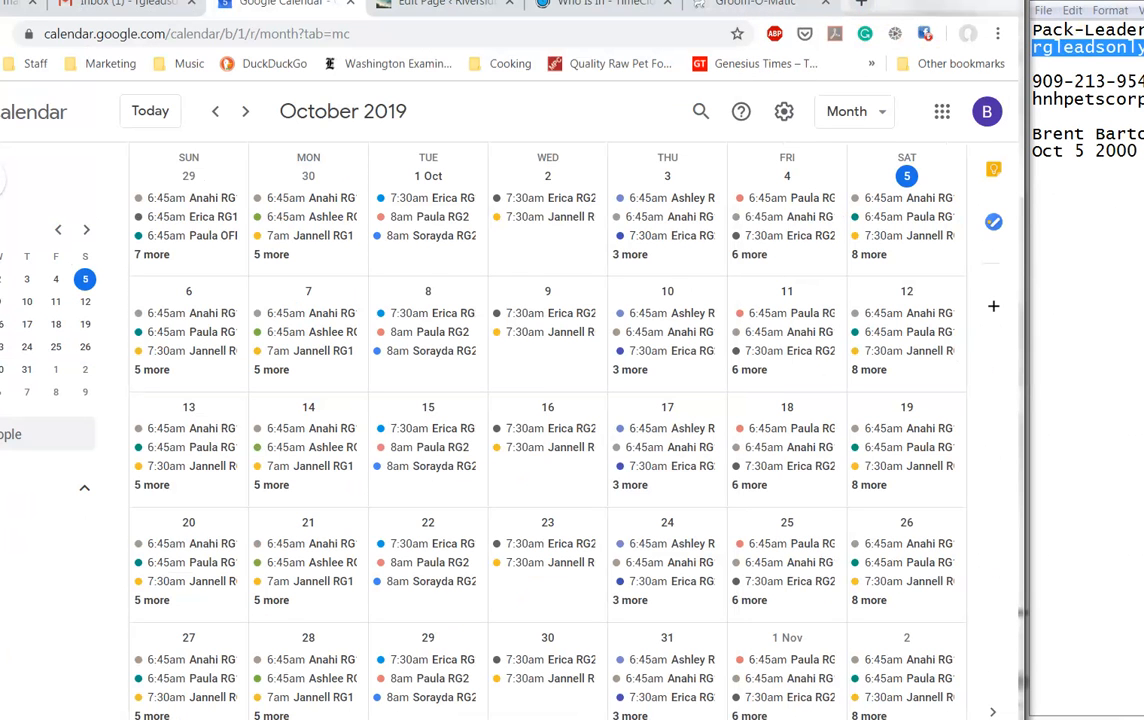
{"action": "left_click_drag", "start_coordinate": [930, 10], "coordinate": [1040, 0]}
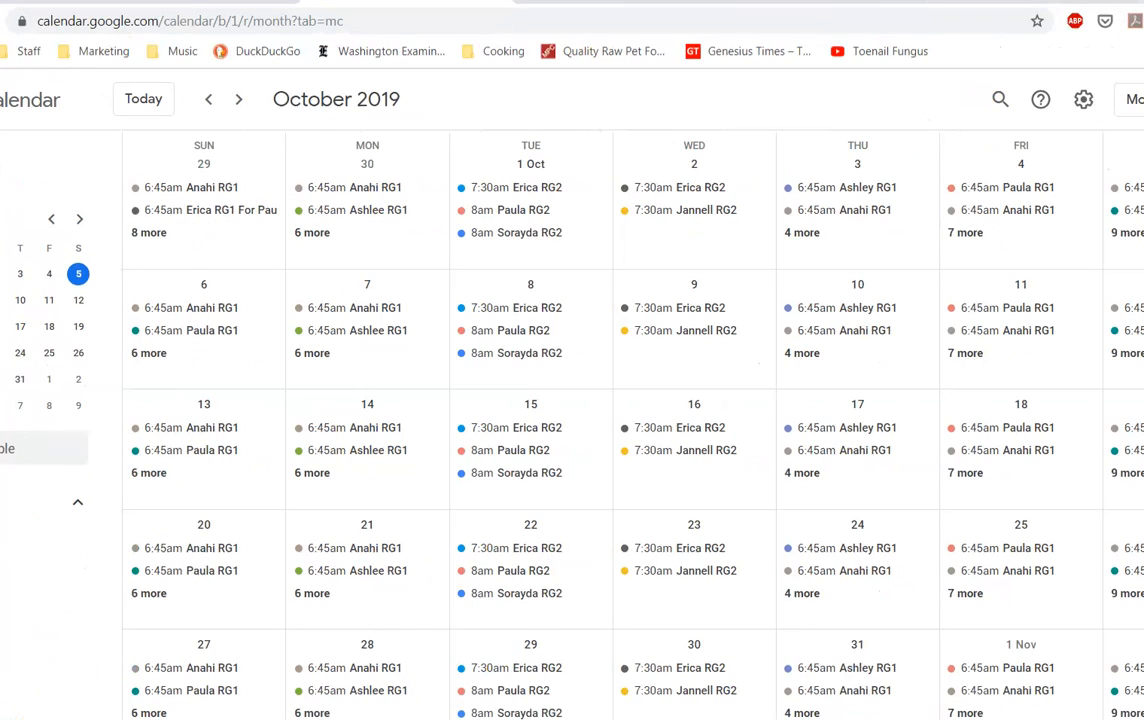
{"action": "key", "text": "super+Down"}
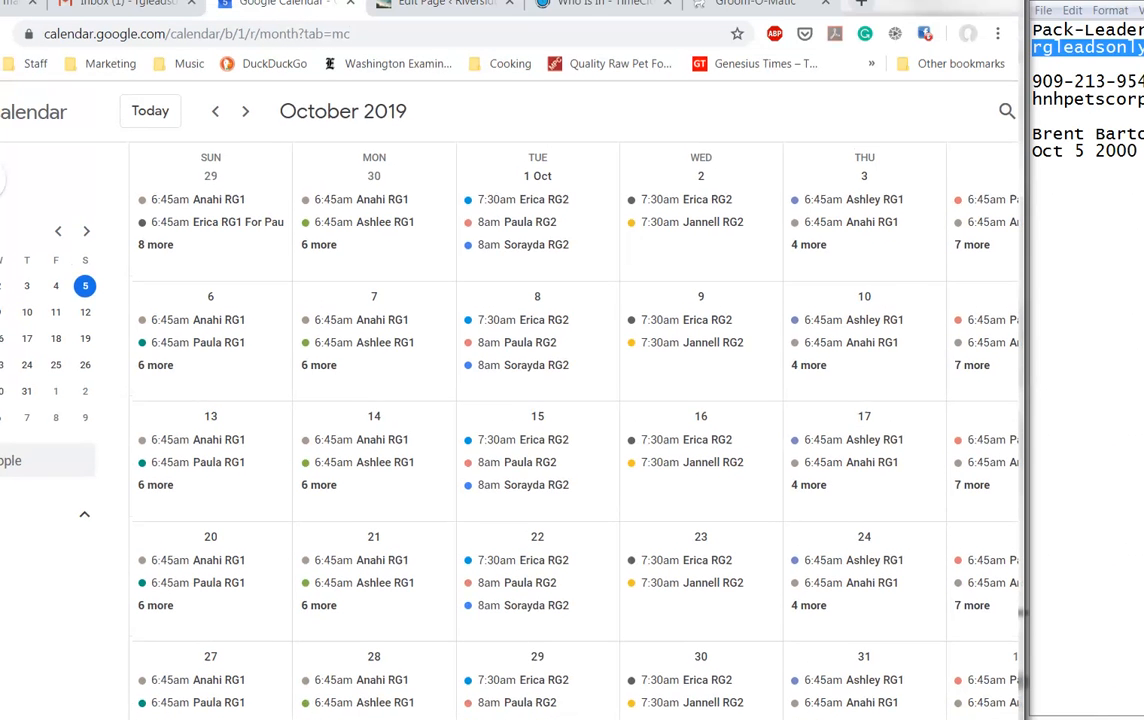
{"action": "left_click", "coordinate": [755, 4]}
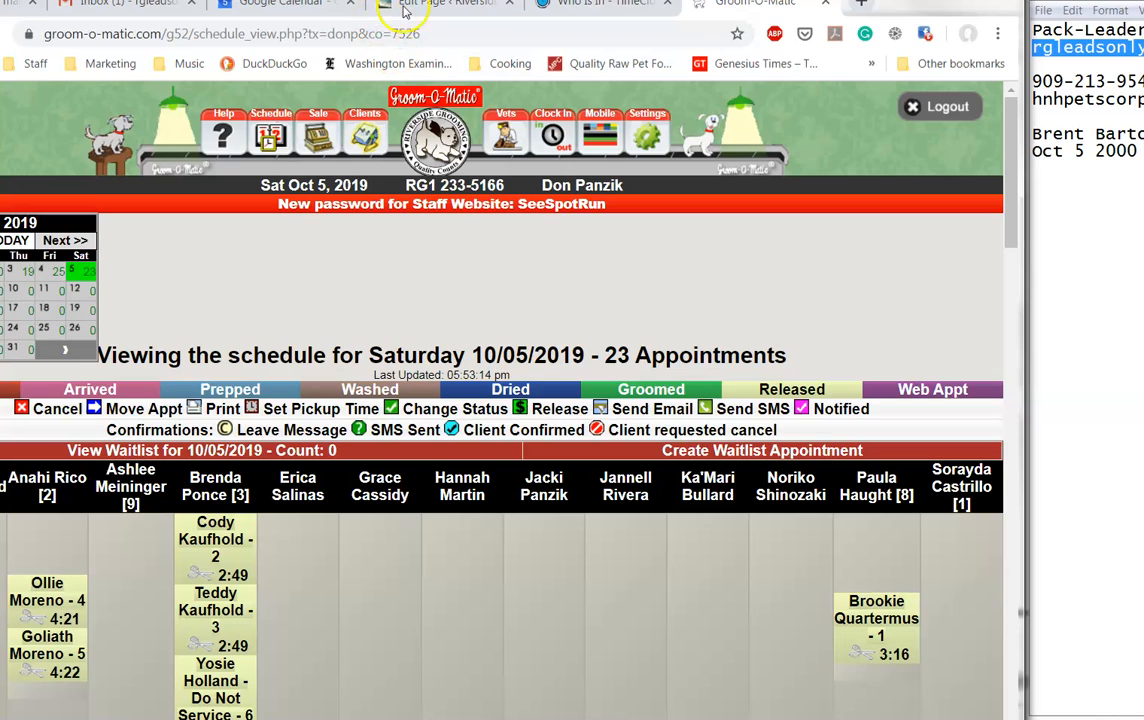
{"action": "left_click", "coordinate": [450, 5]}
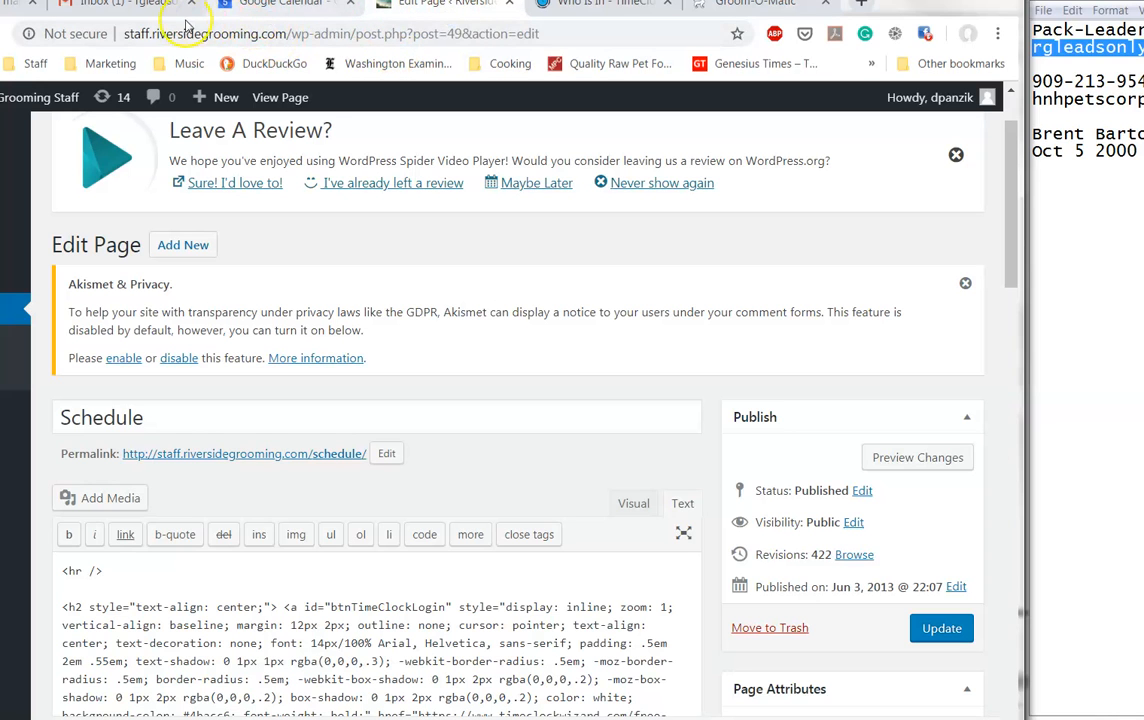
{"action": "left_click", "coordinate": [275, 6]}
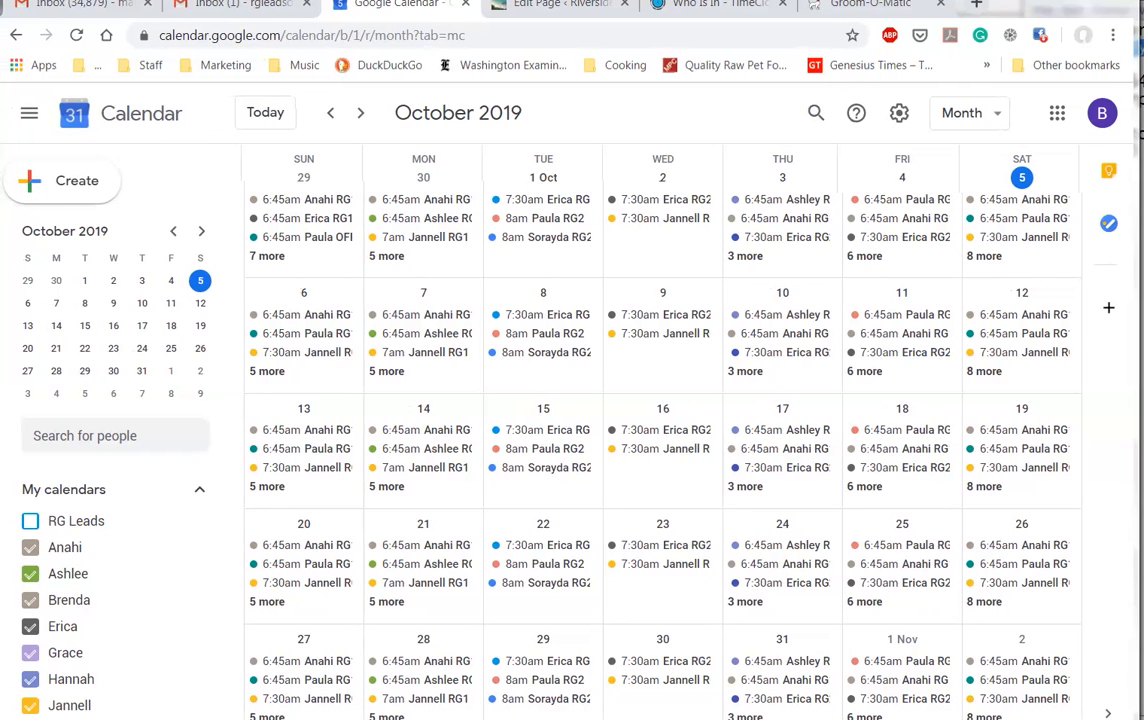
Step: Advance the month view to December 2019 and bring up the Anahi calendar's options
{"action": "scroll", "coordinate": [268, 391], "scroll_direction": "down", "scroll_amount": 1}
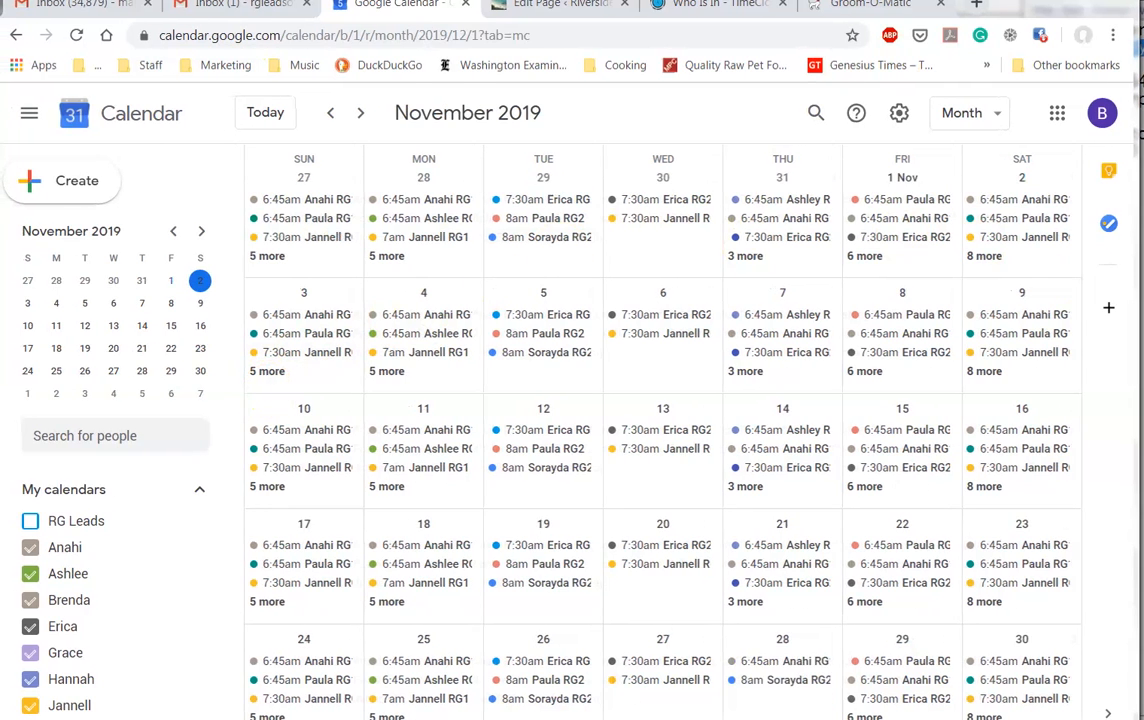
{"action": "scroll", "coordinate": [1000, 222], "scroll_direction": "down", "scroll_amount": 1}
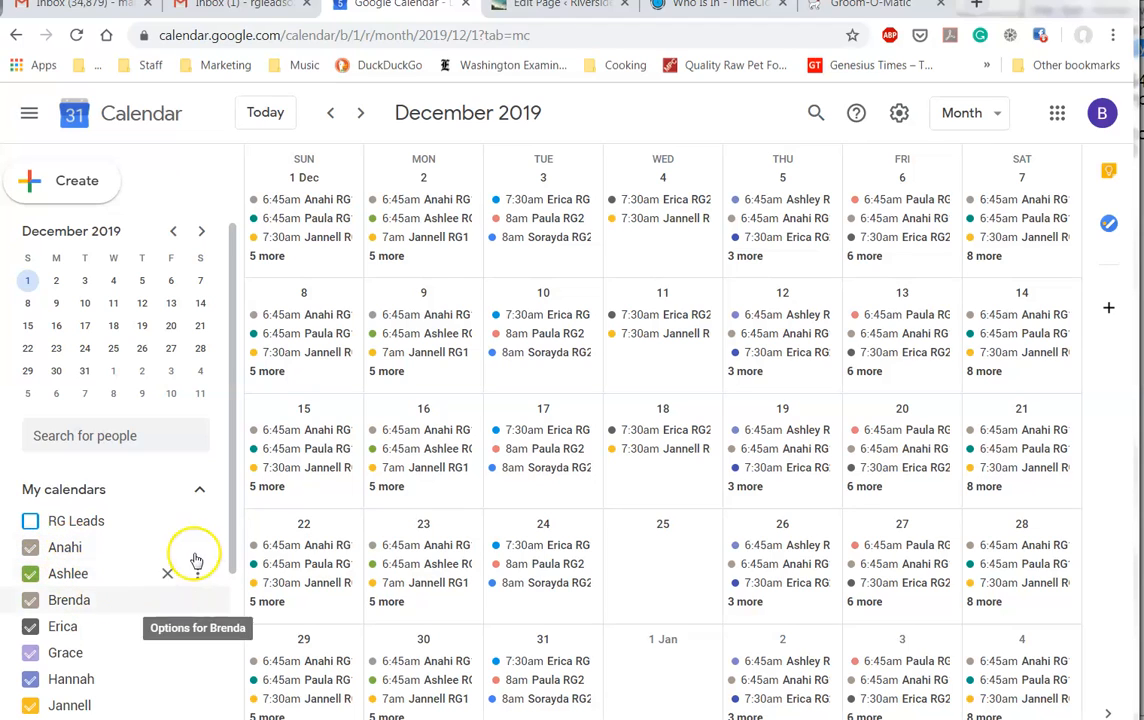
{"action": "left_click", "coordinate": [198, 552]}
Step: From Anahi's Settings and sharing, open the embed code Customise page in a new tab
{"action": "left_click", "coordinate": [240, 580]}
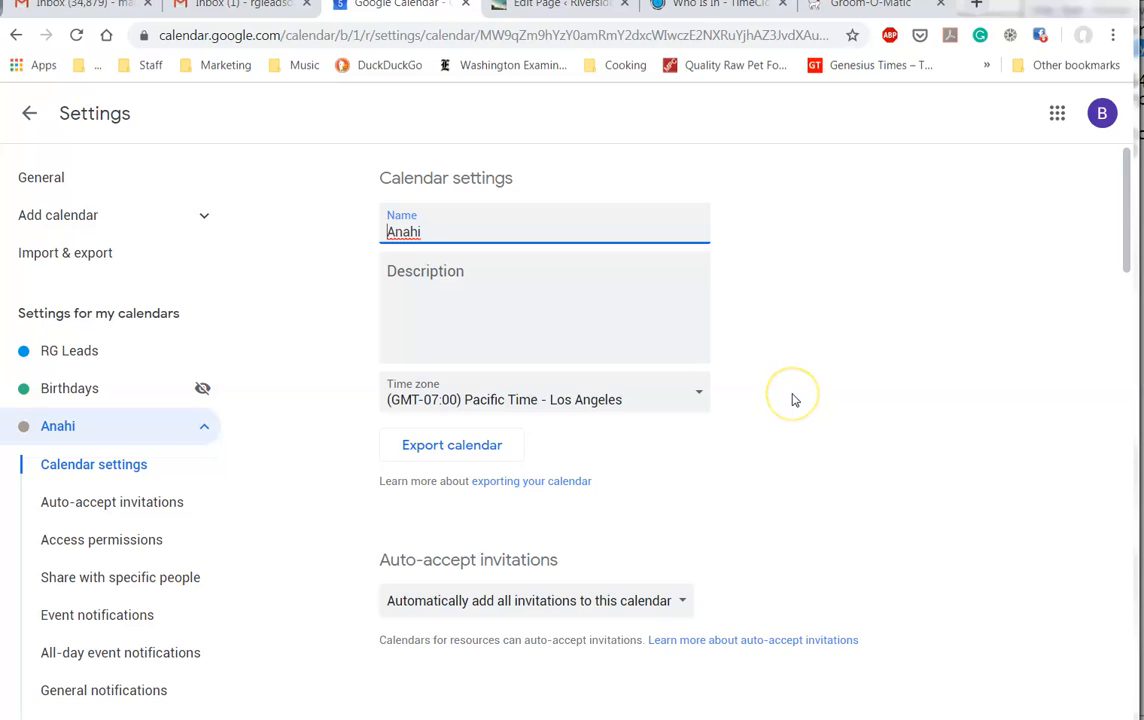
{"action": "scroll", "coordinate": [793, 400], "scroll_direction": "down", "scroll_amount": 8}
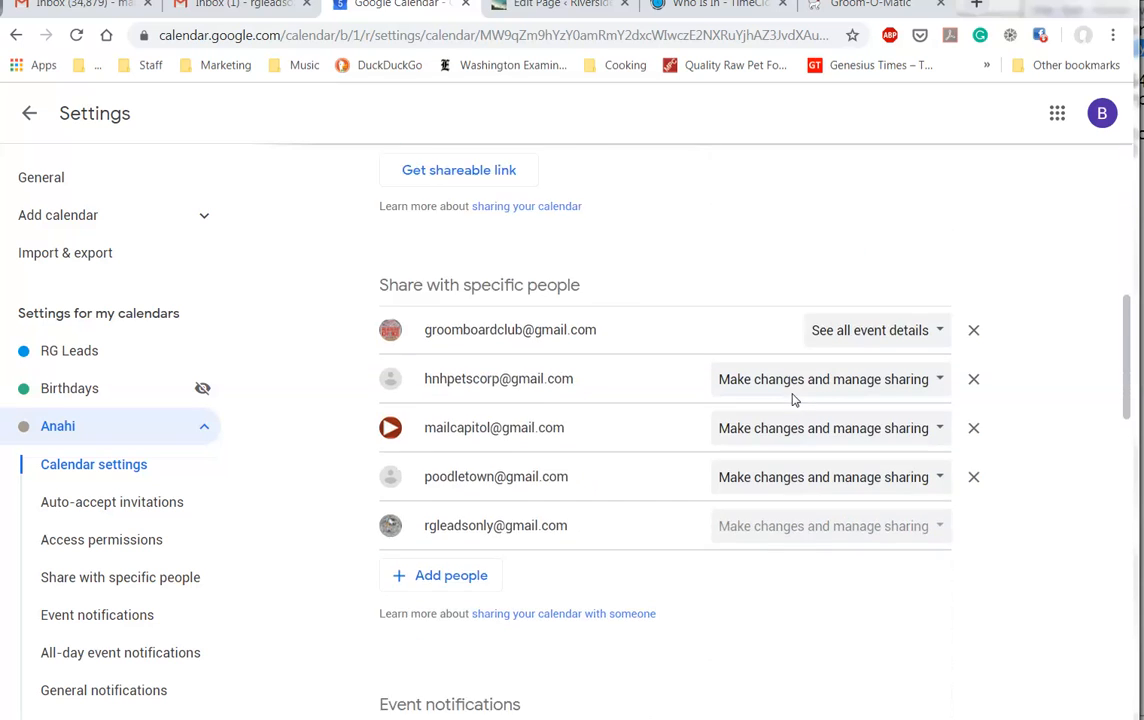
{"action": "scroll", "coordinate": [793, 400], "scroll_direction": "down", "scroll_amount": 4}
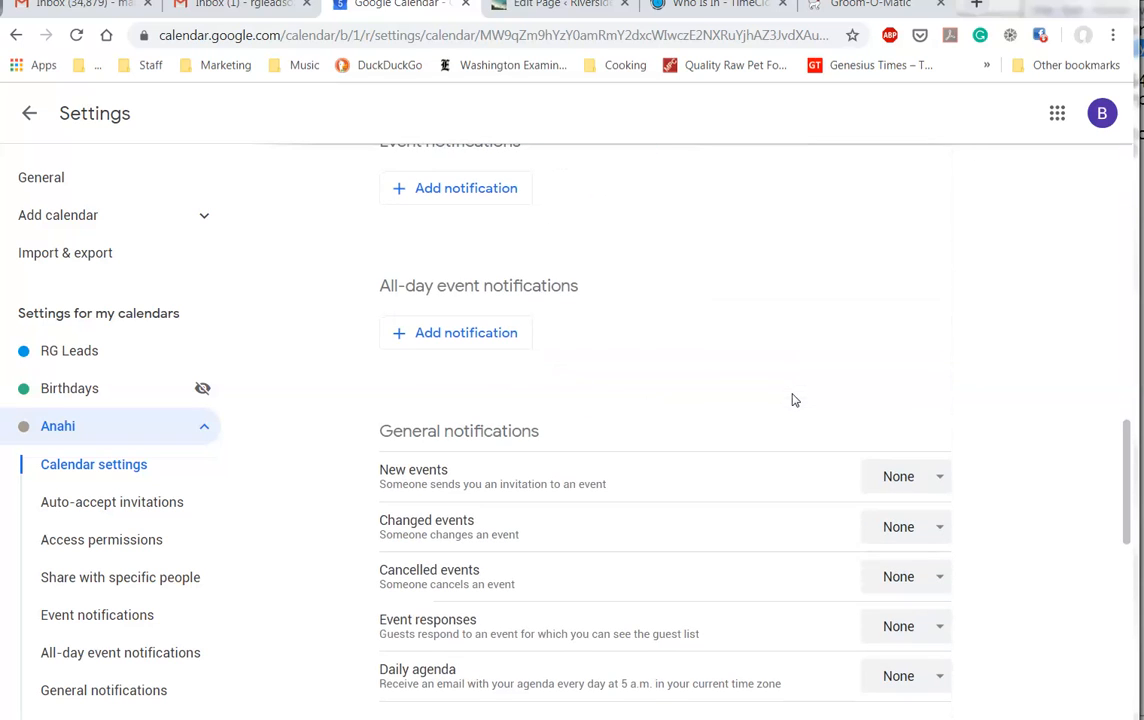
{"action": "scroll", "coordinate": [793, 400], "scroll_direction": "down", "scroll_amount": 4}
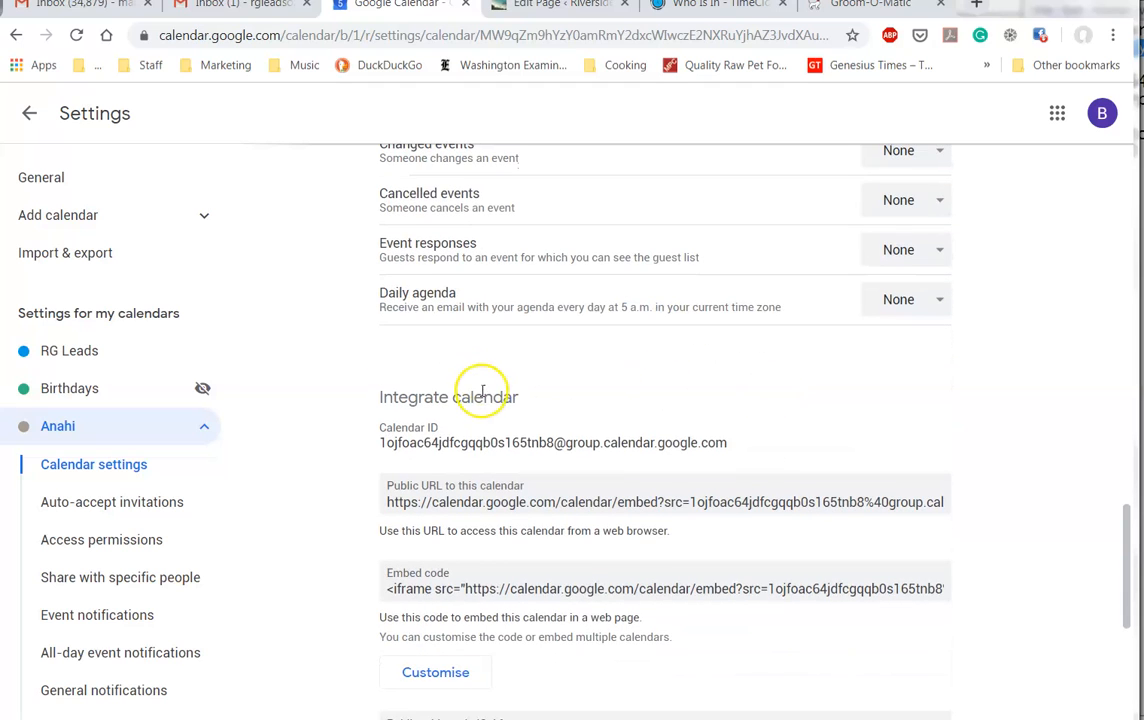
{"action": "scroll", "coordinate": [482, 395], "scroll_direction": "down", "scroll_amount": 2}
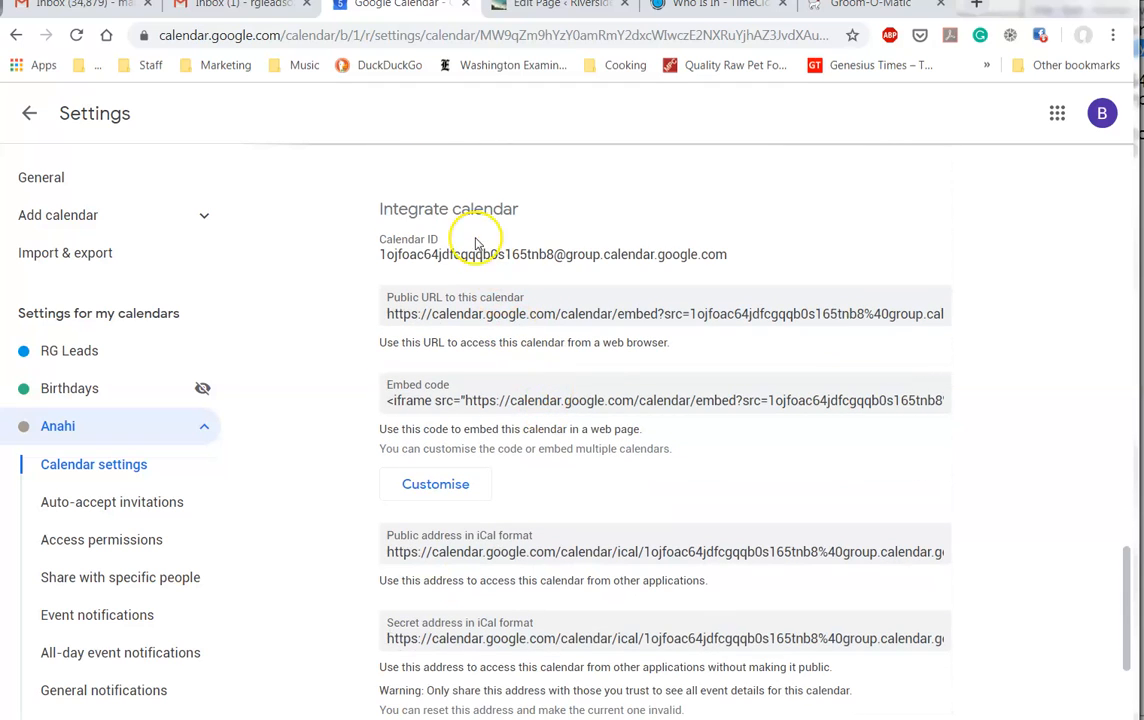
{"action": "left_click", "coordinate": [436, 485]}
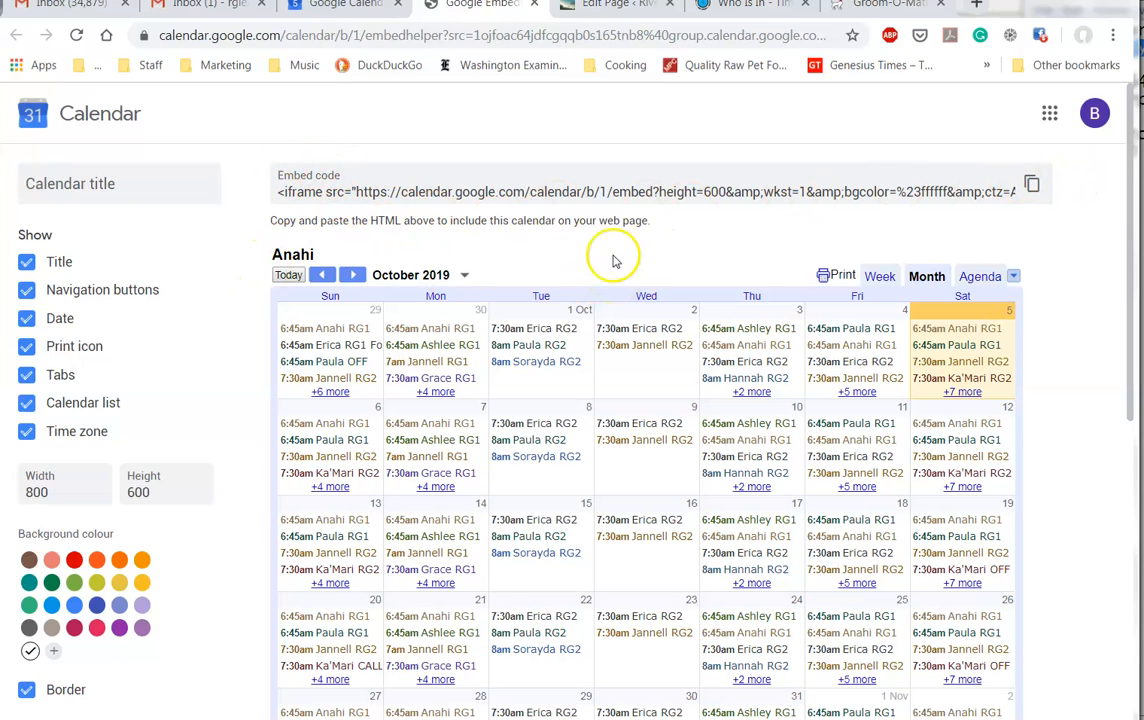
Step: Hide the embed's title, print icon and time zone, and set the default view to Agenda
{"action": "left_click", "coordinate": [27, 263]}
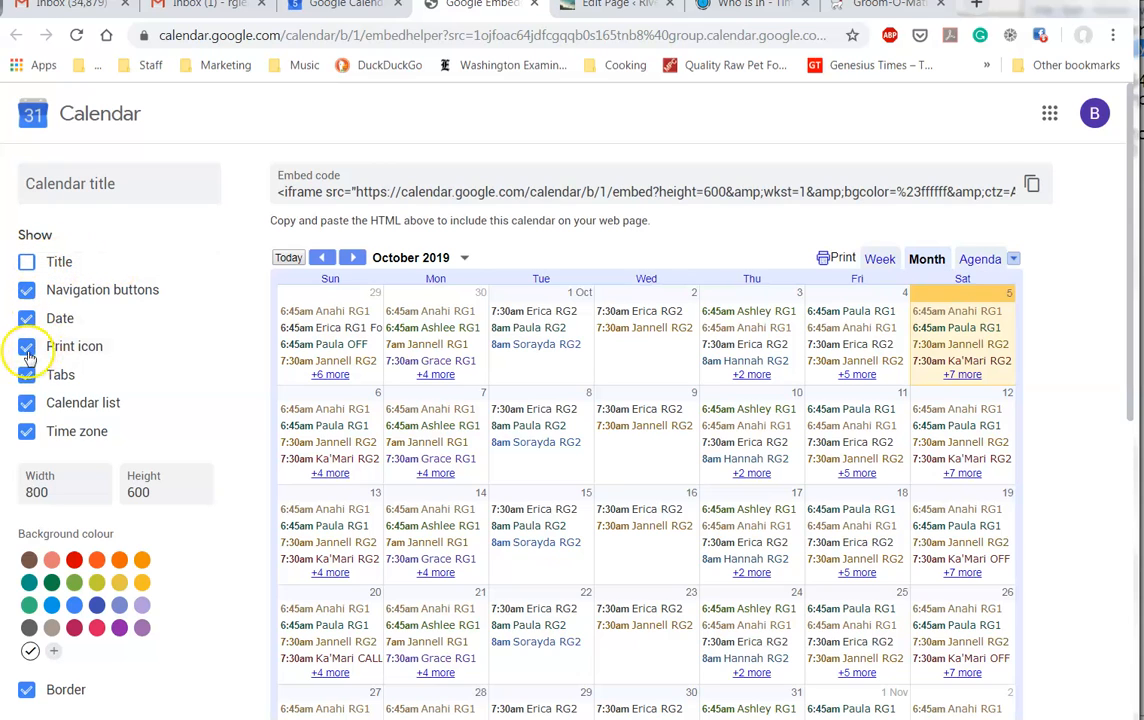
{"action": "left_click", "coordinate": [27, 348]}
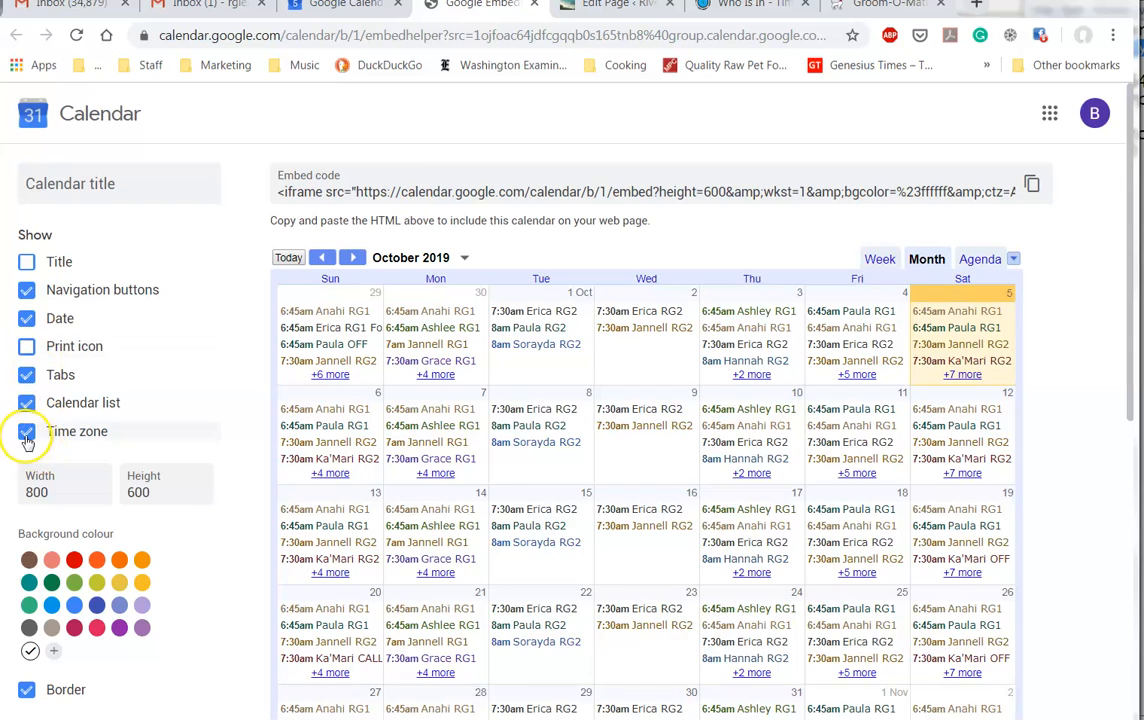
{"action": "left_click", "coordinate": [27, 436]}
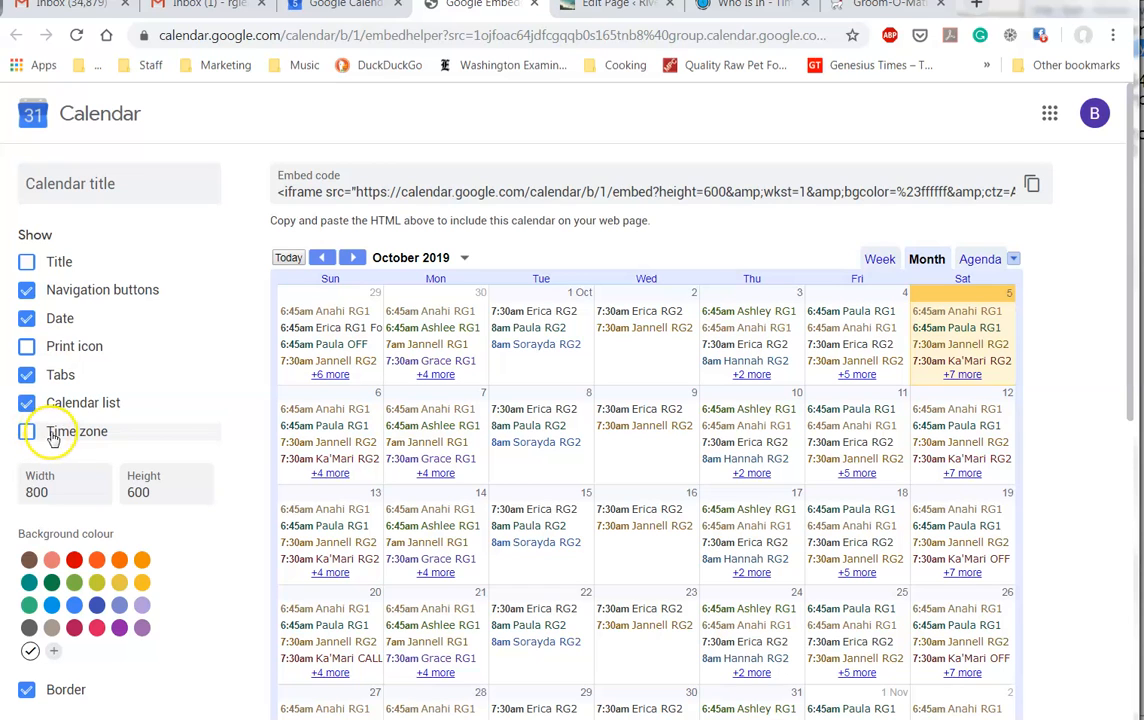
{"action": "scroll", "coordinate": [199, 430], "scroll_direction": "down", "scroll_amount": 2}
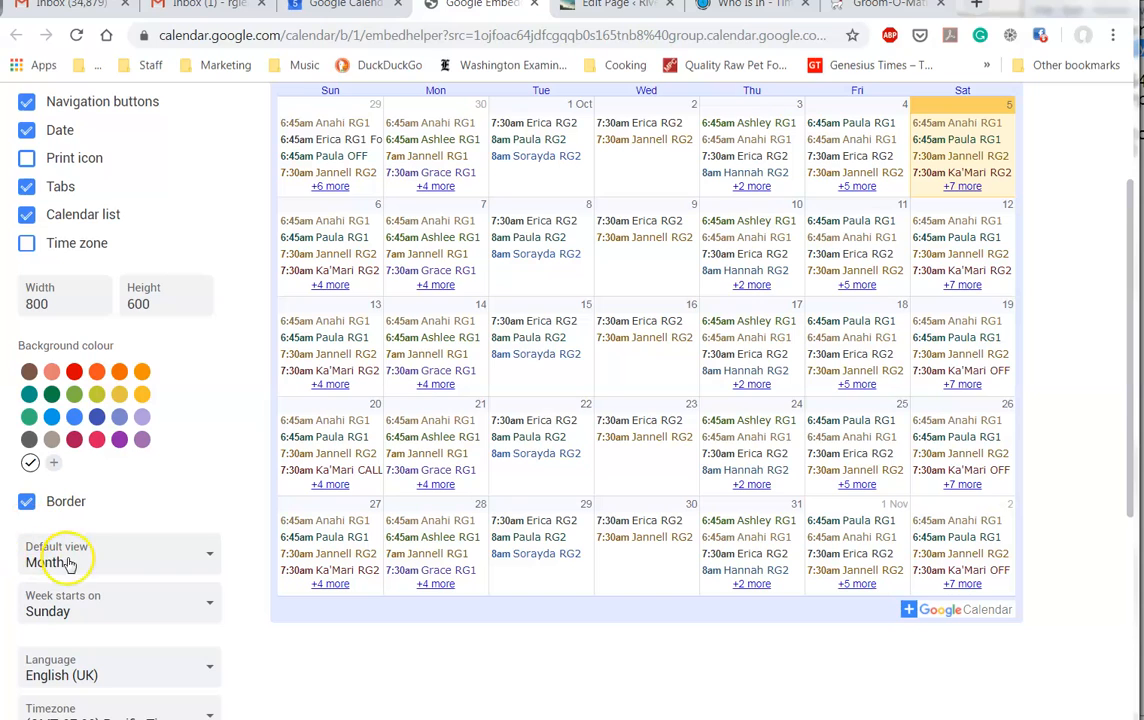
{"action": "left_click", "coordinate": [166, 566]}
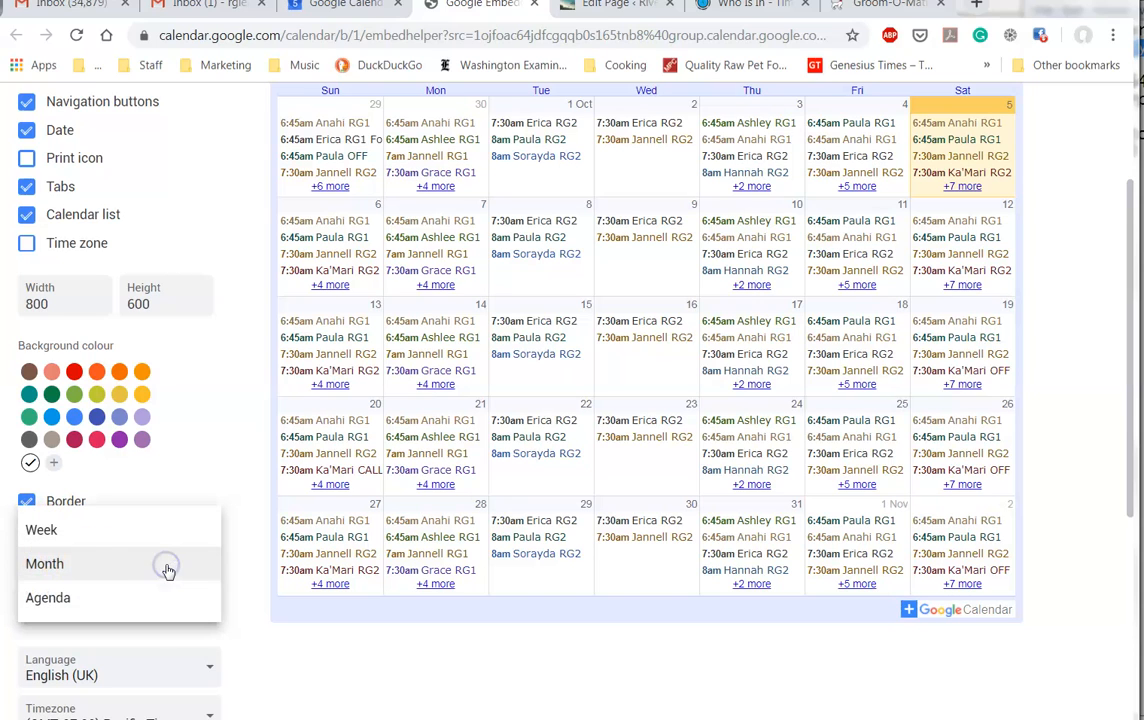
{"action": "left_click", "coordinate": [62, 601]}
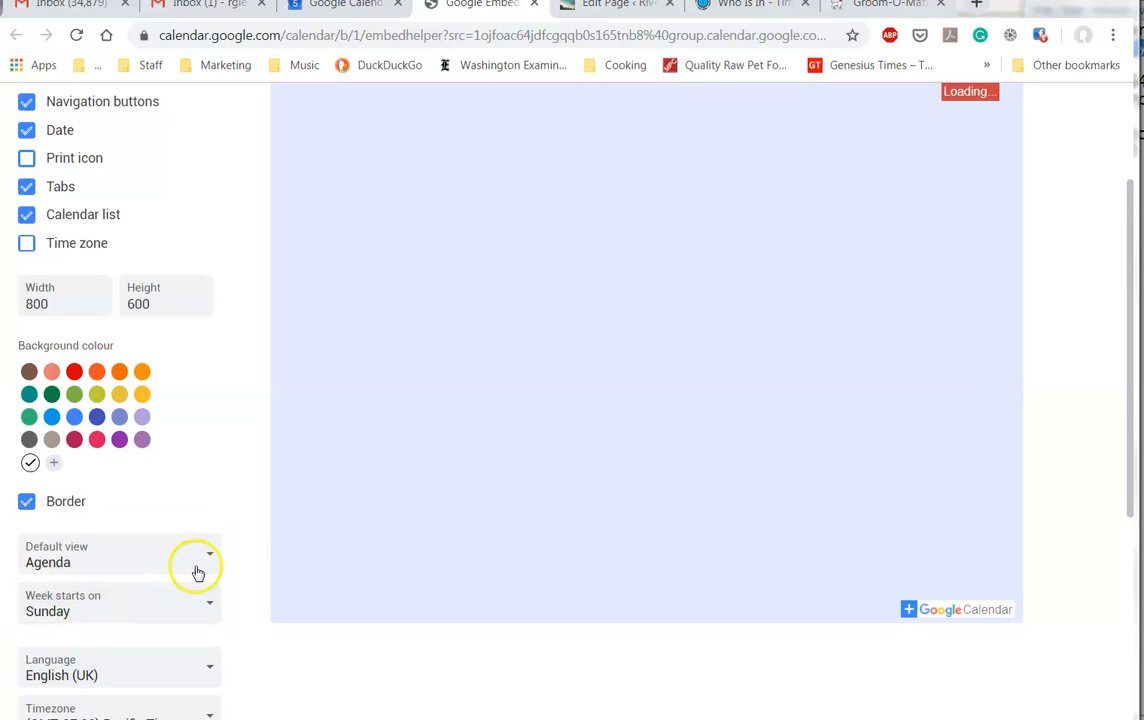
{"action": "scroll", "coordinate": [238, 467], "scroll_direction": "up", "scroll_amount": 1}
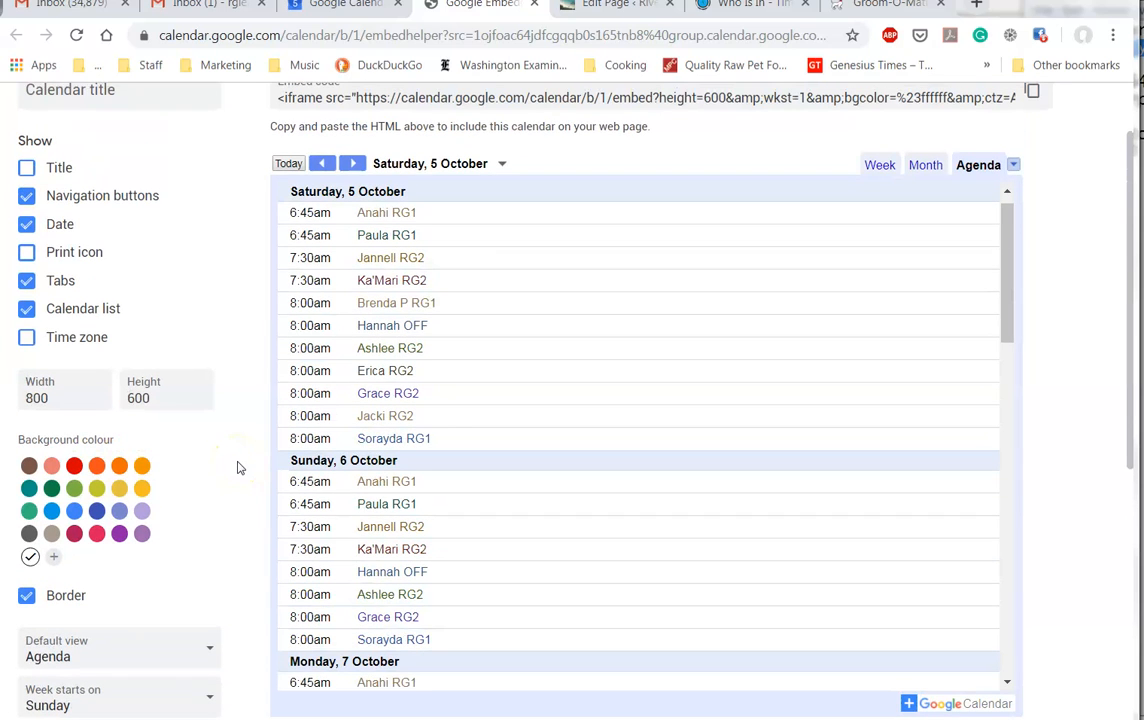
{"action": "scroll", "coordinate": [238, 467], "scroll_direction": "down", "scroll_amount": 5}
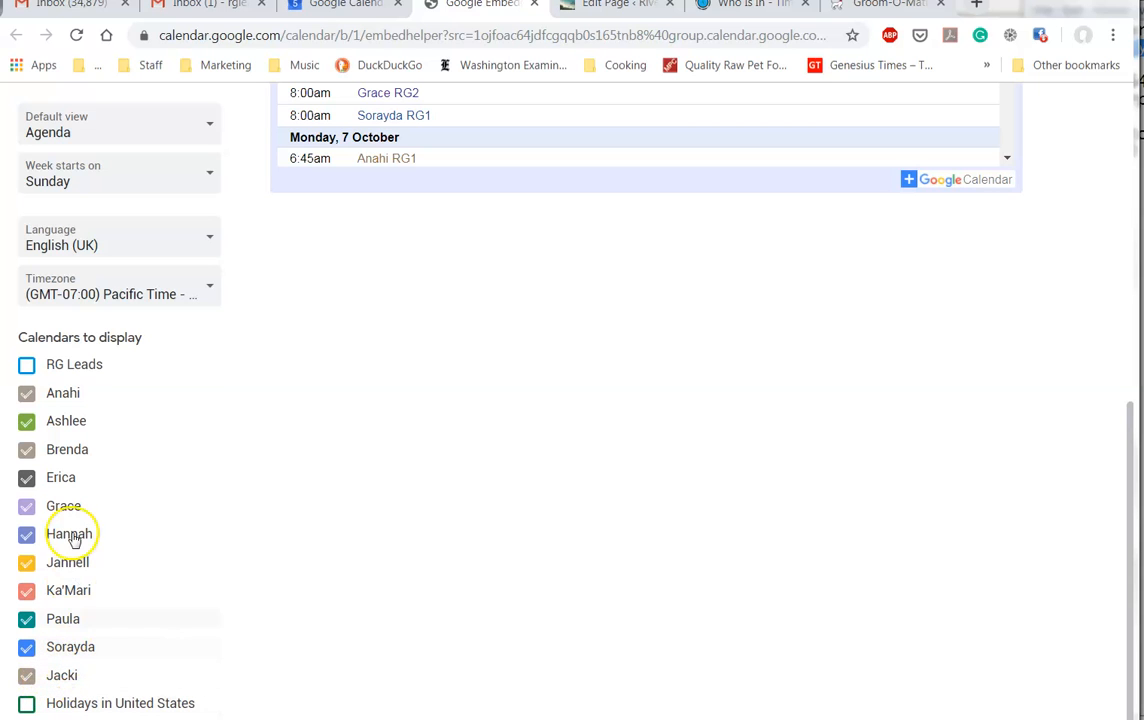
{"action": "scroll", "coordinate": [275, 440], "scroll_direction": "up", "scroll_amount": 1}
{"action": "scroll", "coordinate": [275, 440], "scroll_direction": "up", "scroll_amount": 5}
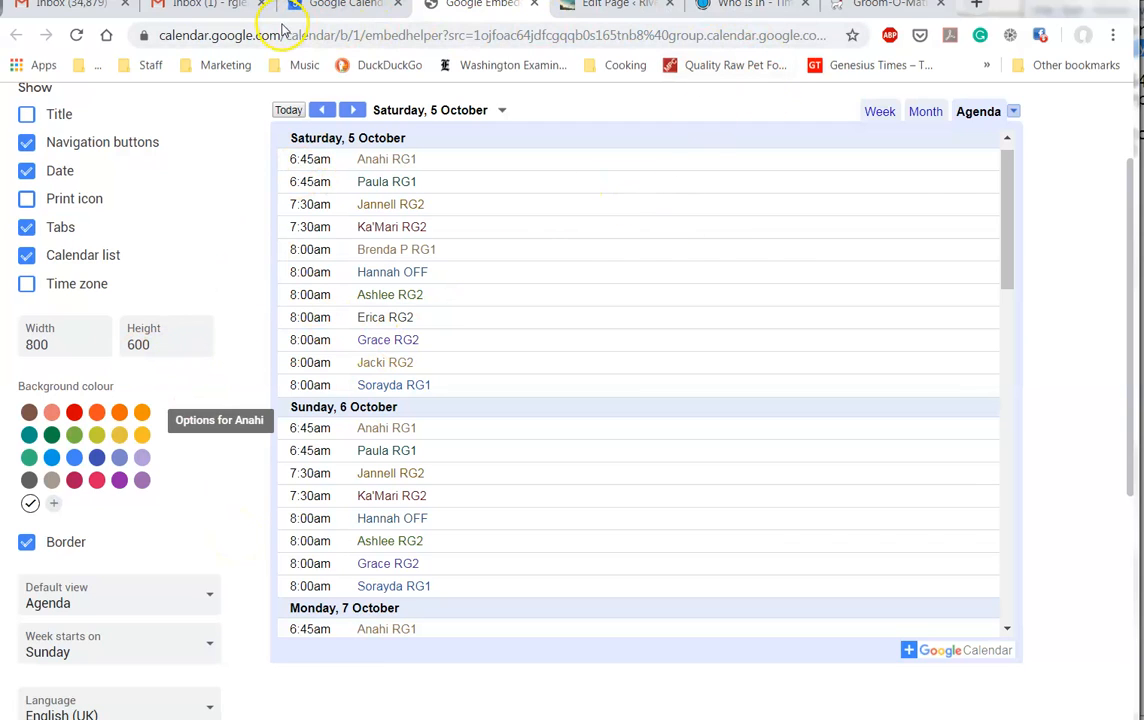
Step: Back in the WordPress Text editor, check the iframe's width 920 and height 800 values
{"action": "left_click", "coordinate": [628, 8]}
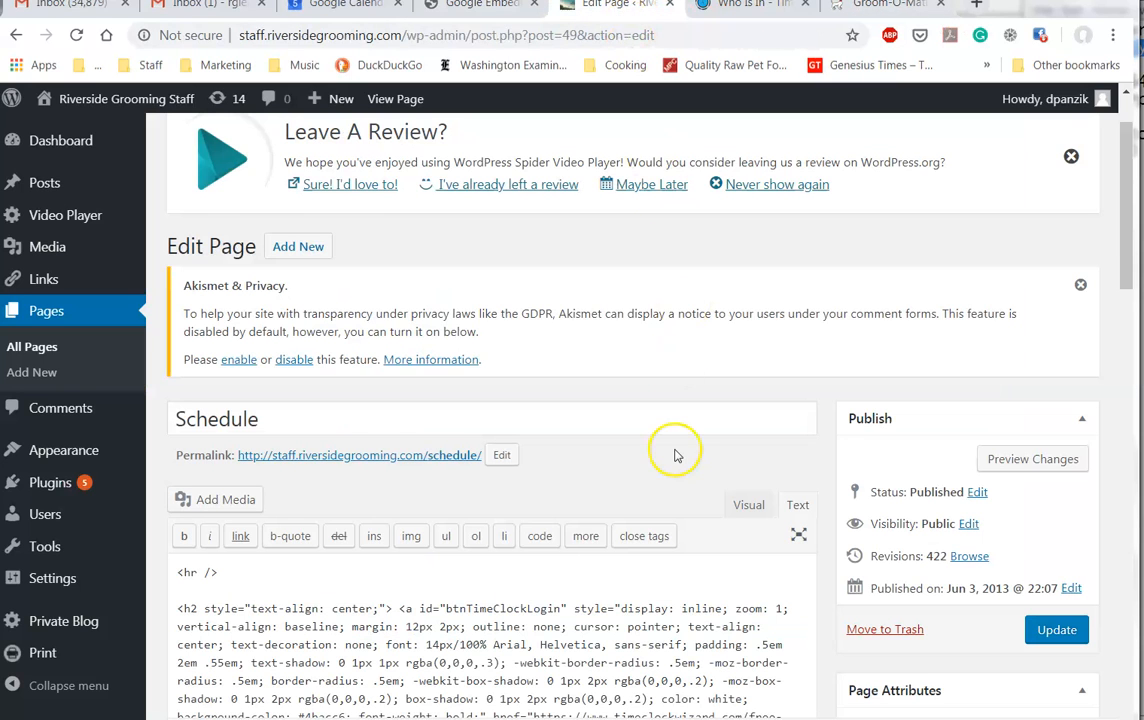
{"action": "scroll", "coordinate": [672, 452], "scroll_direction": "down", "scroll_amount": 15}
{"action": "scroll", "coordinate": [672, 452], "scroll_direction": "down", "scroll_amount": 4}
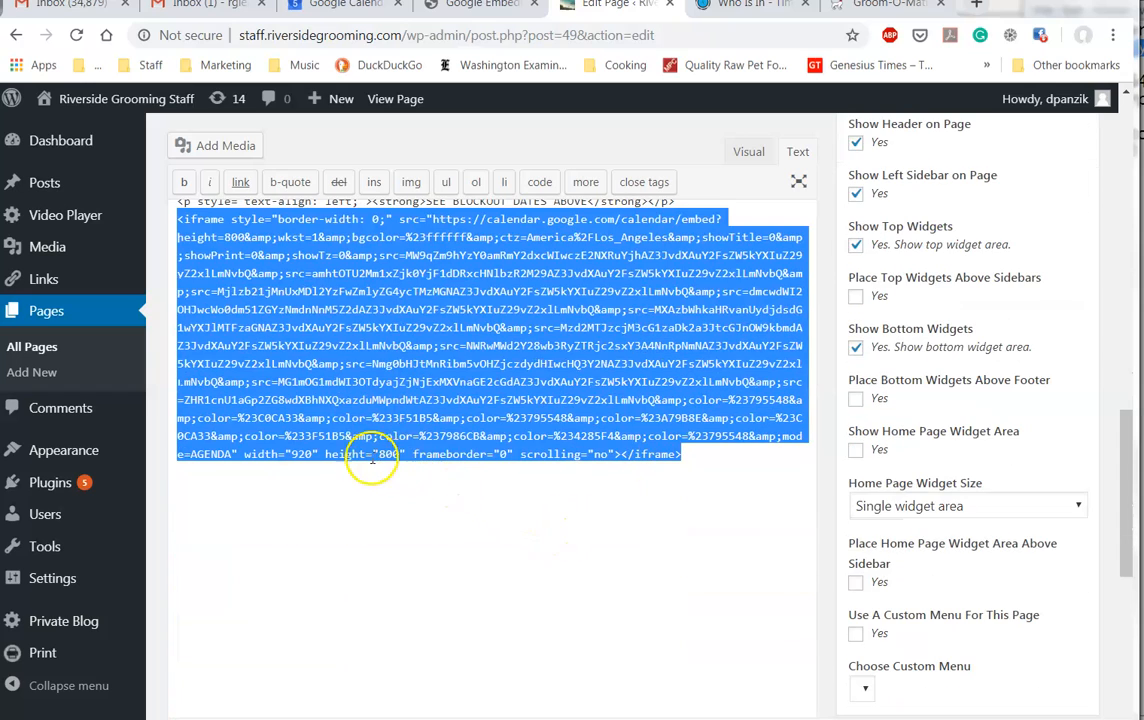
{"action": "left_click", "coordinate": [372, 455]}
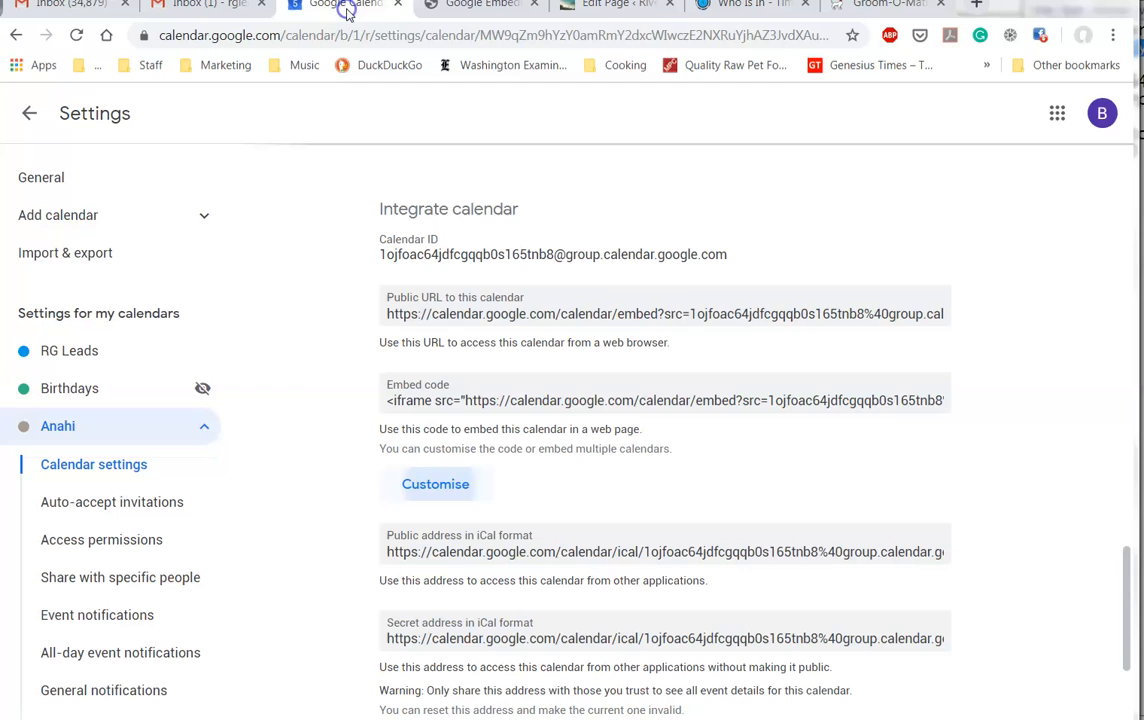
Step: Set the embed customiser's width to 920 and height to 800
{"action": "left_click", "coordinate": [350, 12]}
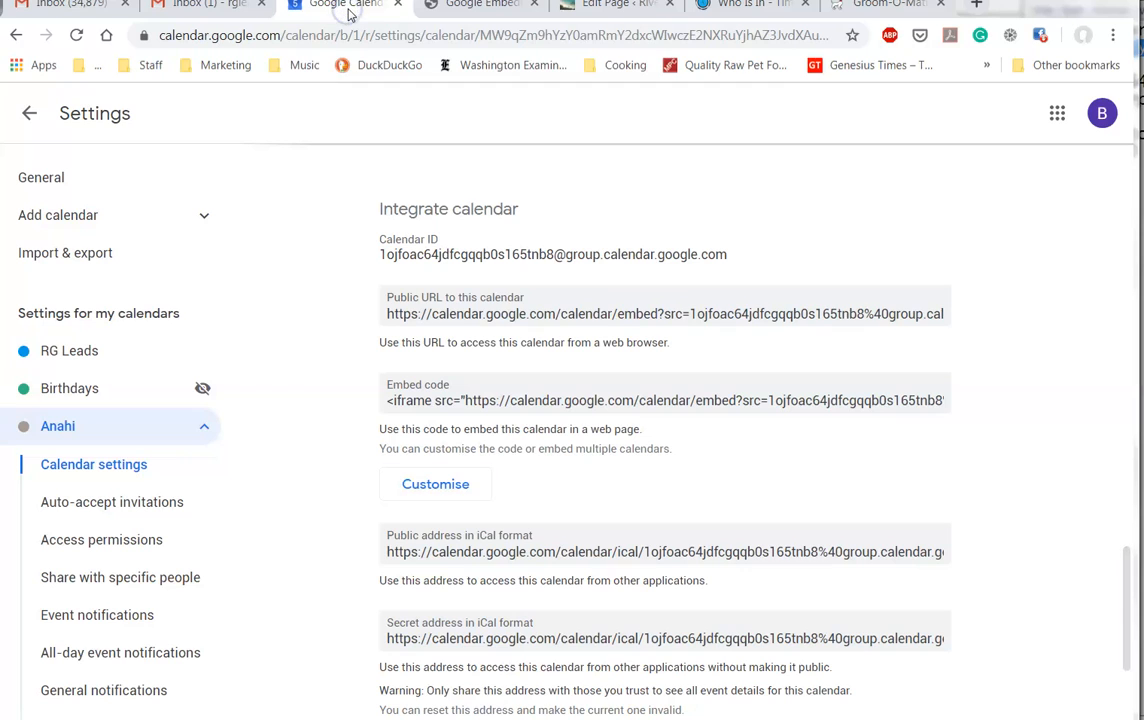
{"action": "left_click", "coordinate": [475, 8]}
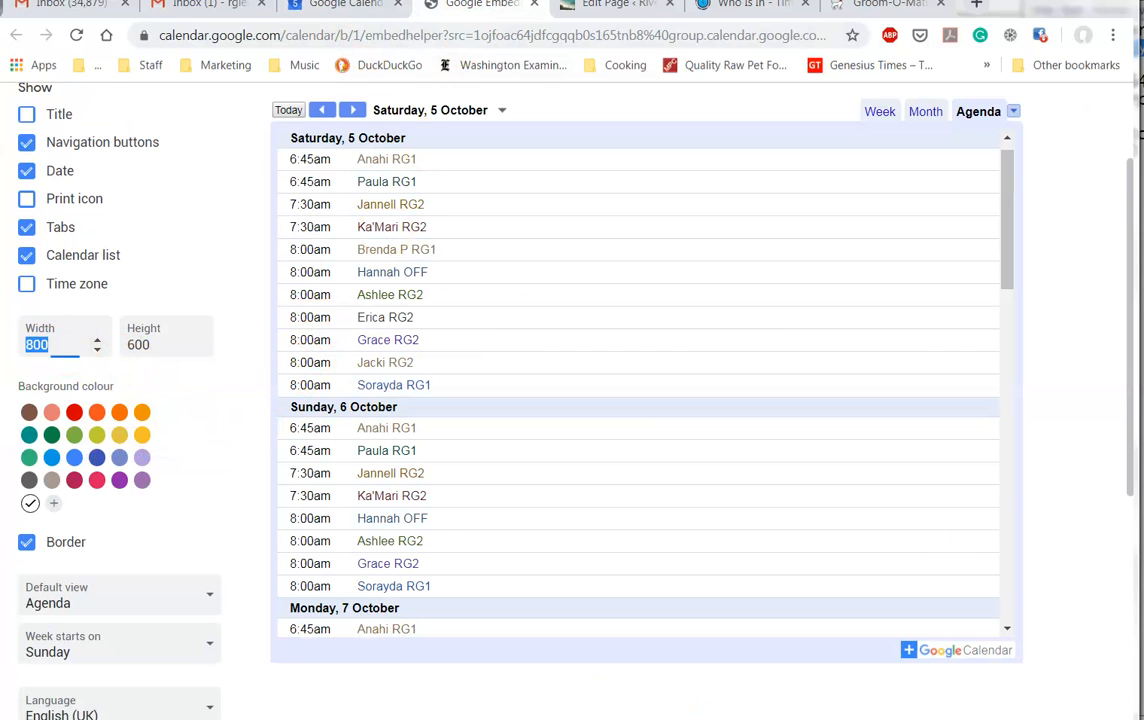
{"action": "type", "text": "20"}
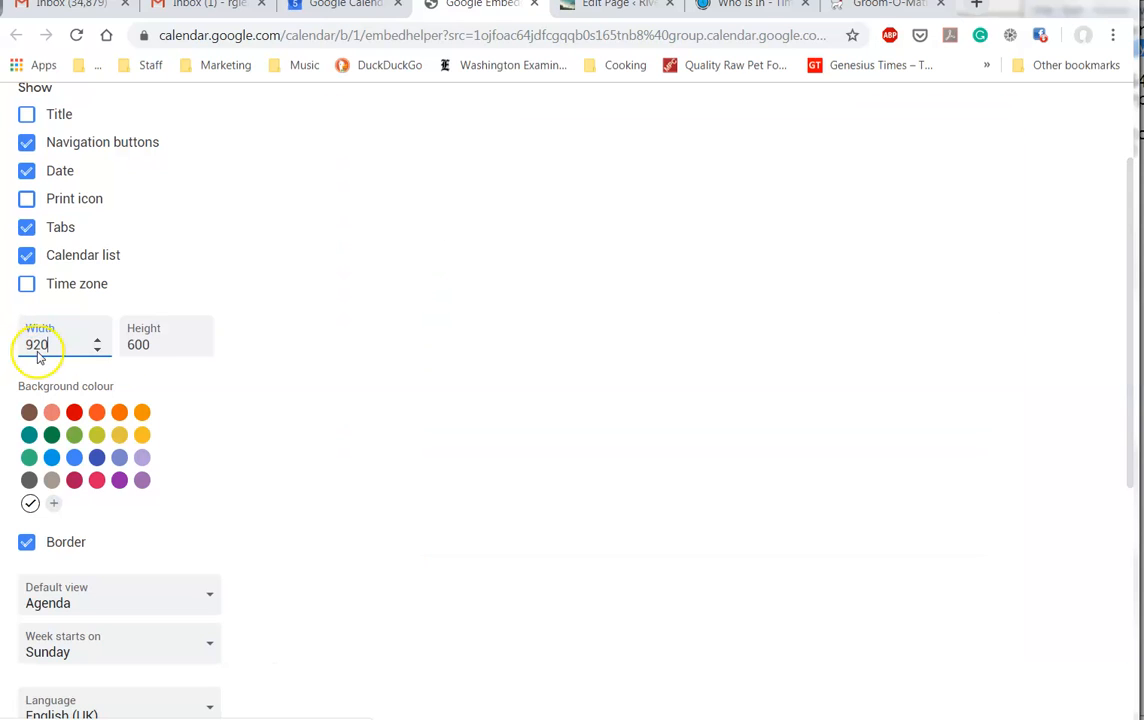
{"action": "key", "text": "Tab"}
{"action": "type", "text": "800"}
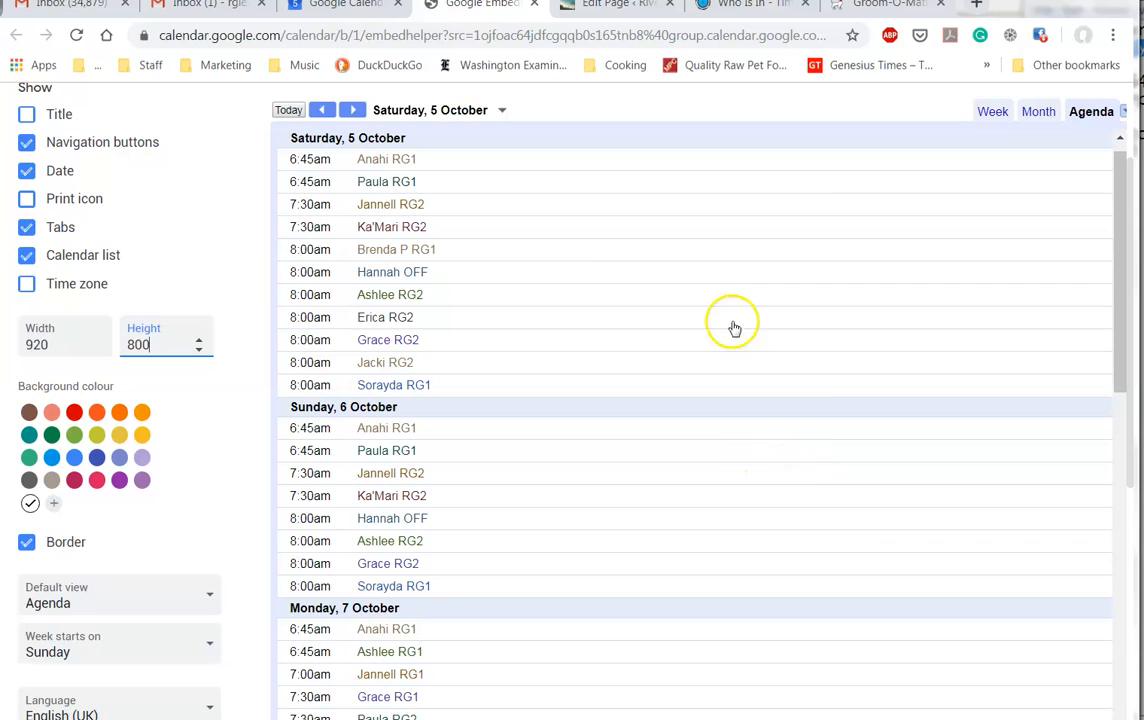
{"action": "scroll", "coordinate": [940, 475], "scroll_direction": "up", "scroll_amount": 2}
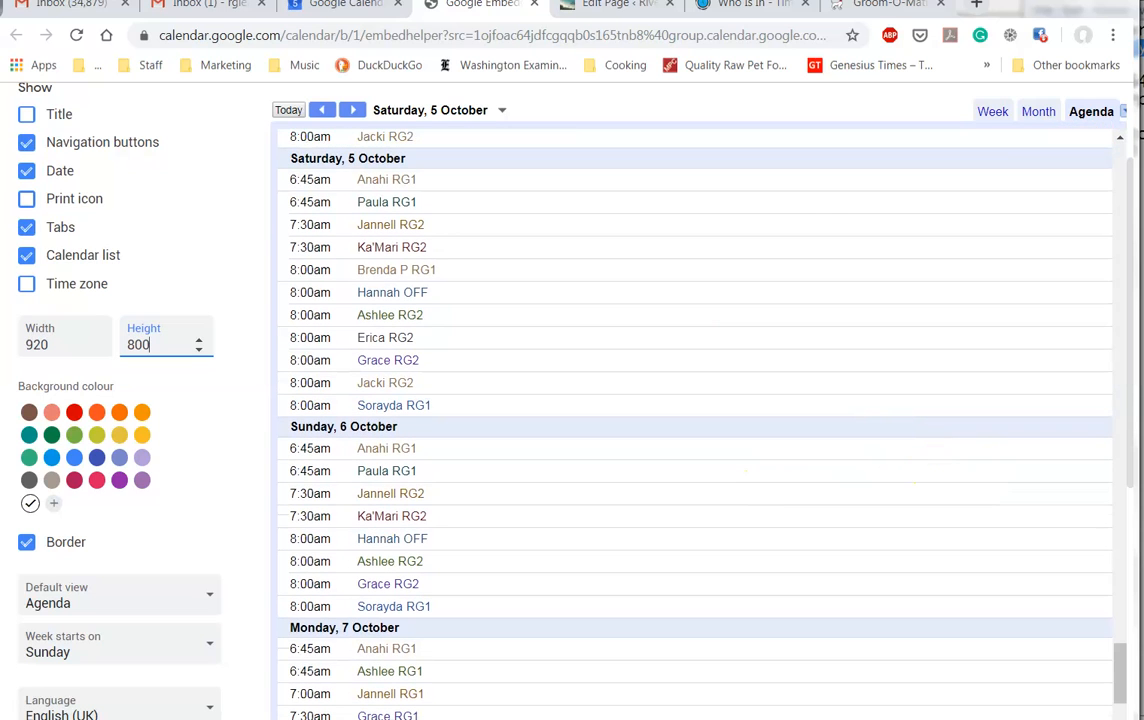
{"action": "scroll", "coordinate": [229, 238], "scroll_direction": "up", "scroll_amount": 2}
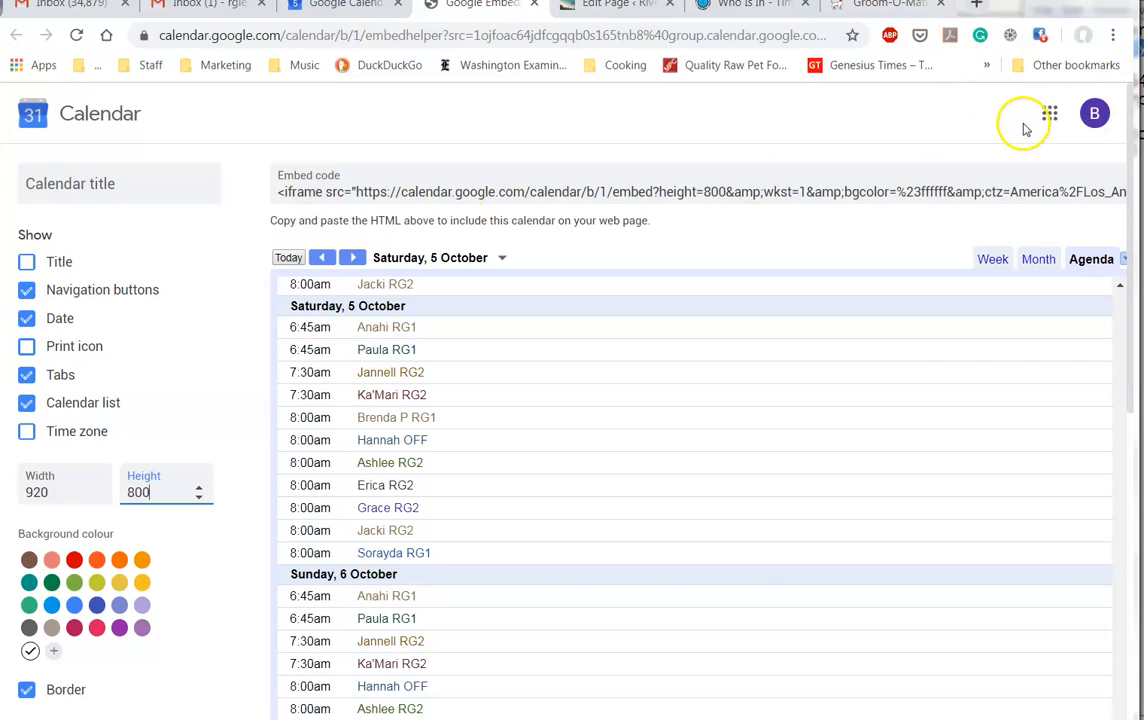
{"action": "left_click", "coordinate": [825, 185]}
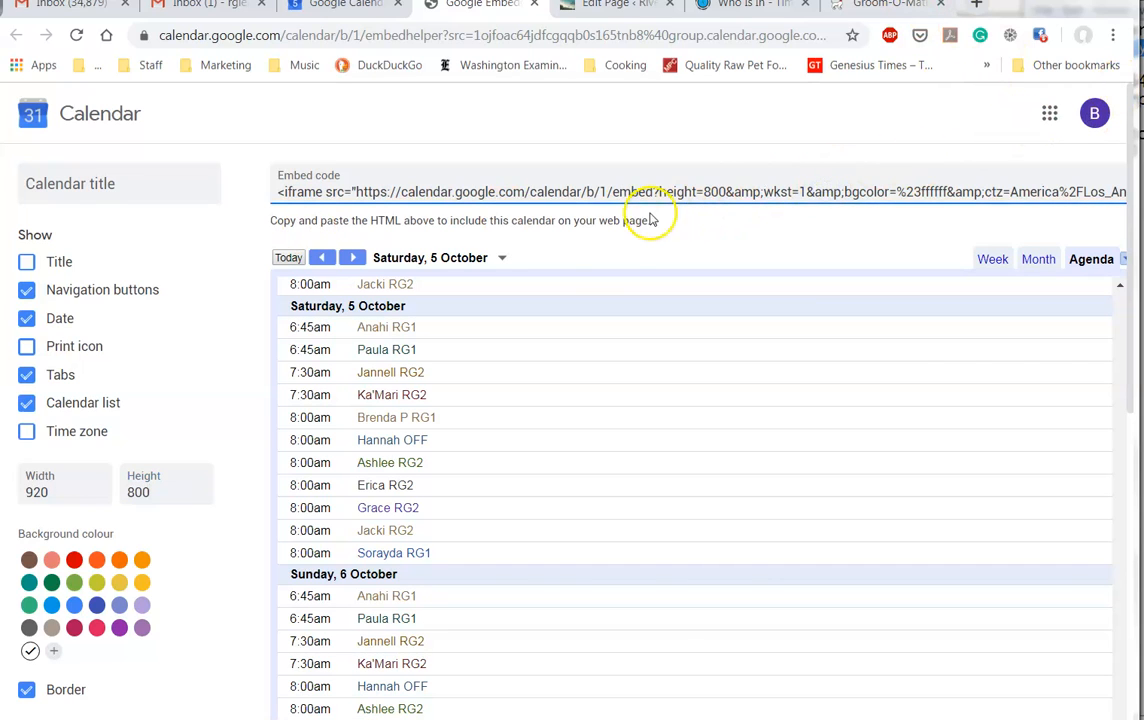
Step: Copy the new embed code and paste it over the old iframe in the Schedule page's HTML
{"action": "left_click", "coordinate": [534, 197]}
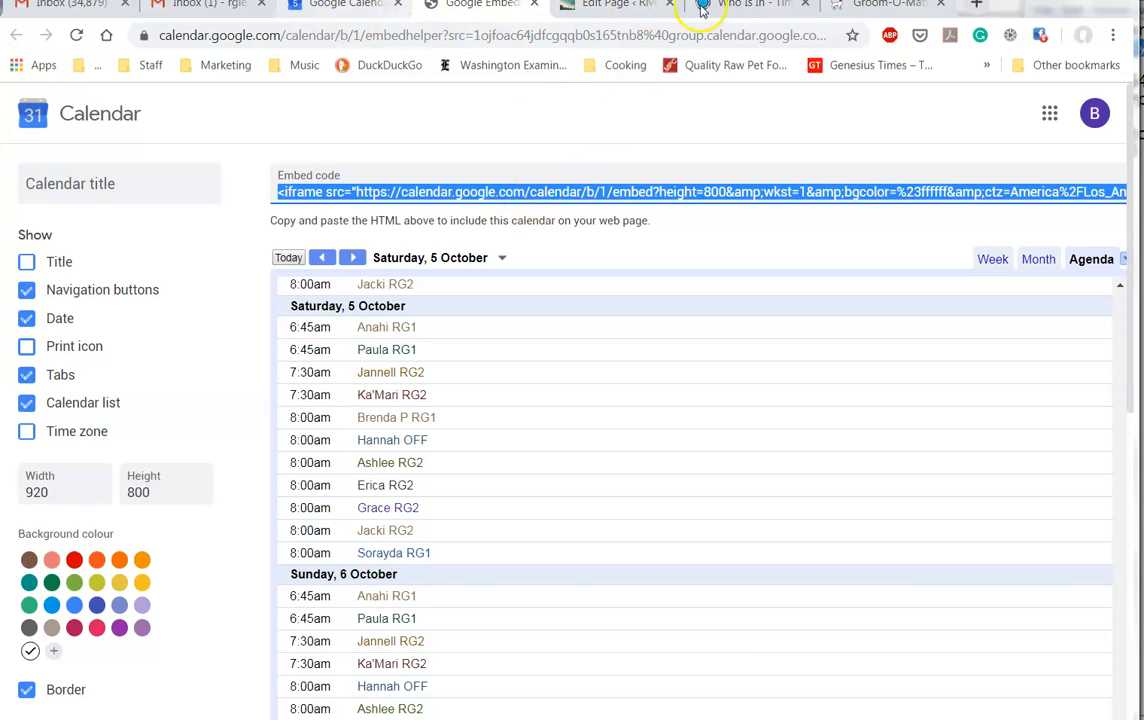
{"action": "left_click", "coordinate": [613, 7]}
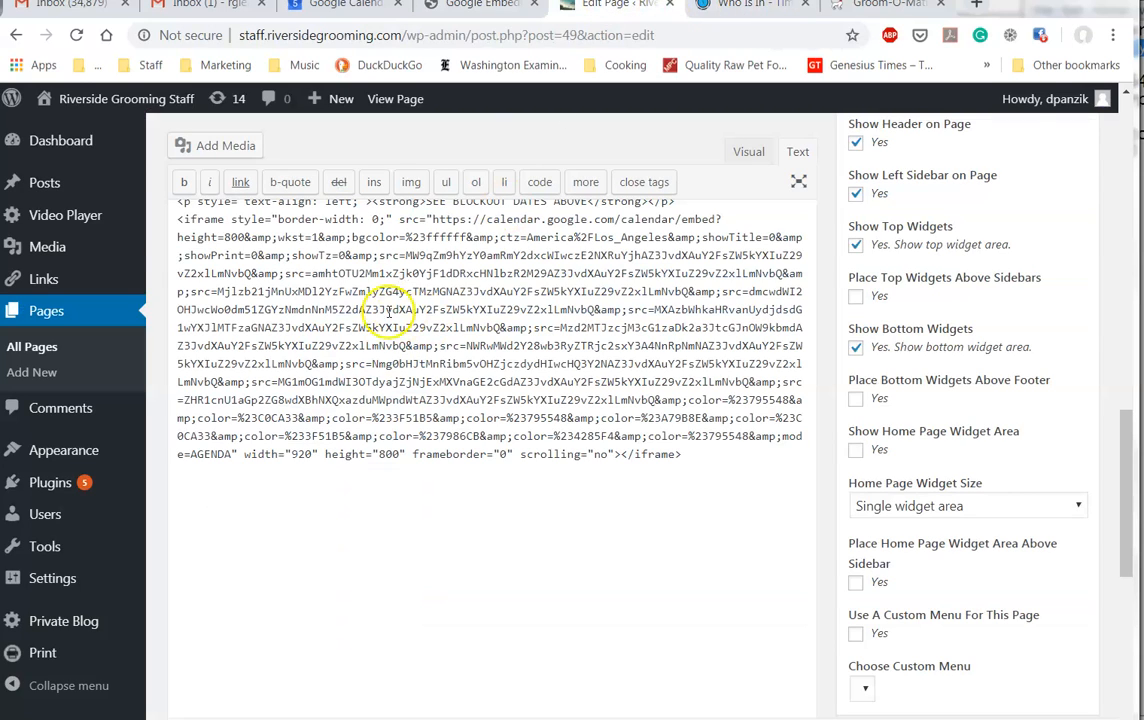
{"action": "left_click_drag", "start_coordinate": [175, 221], "coordinate": [720, 494]}
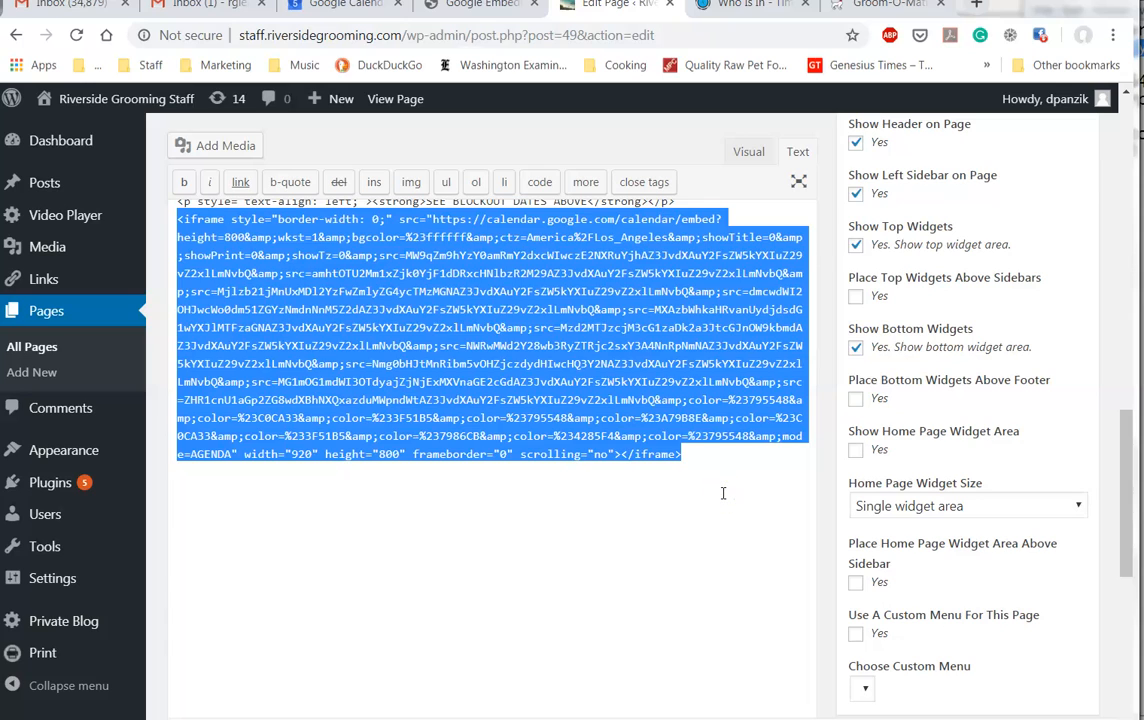
{"action": "key", "text": "ctrl+v"}
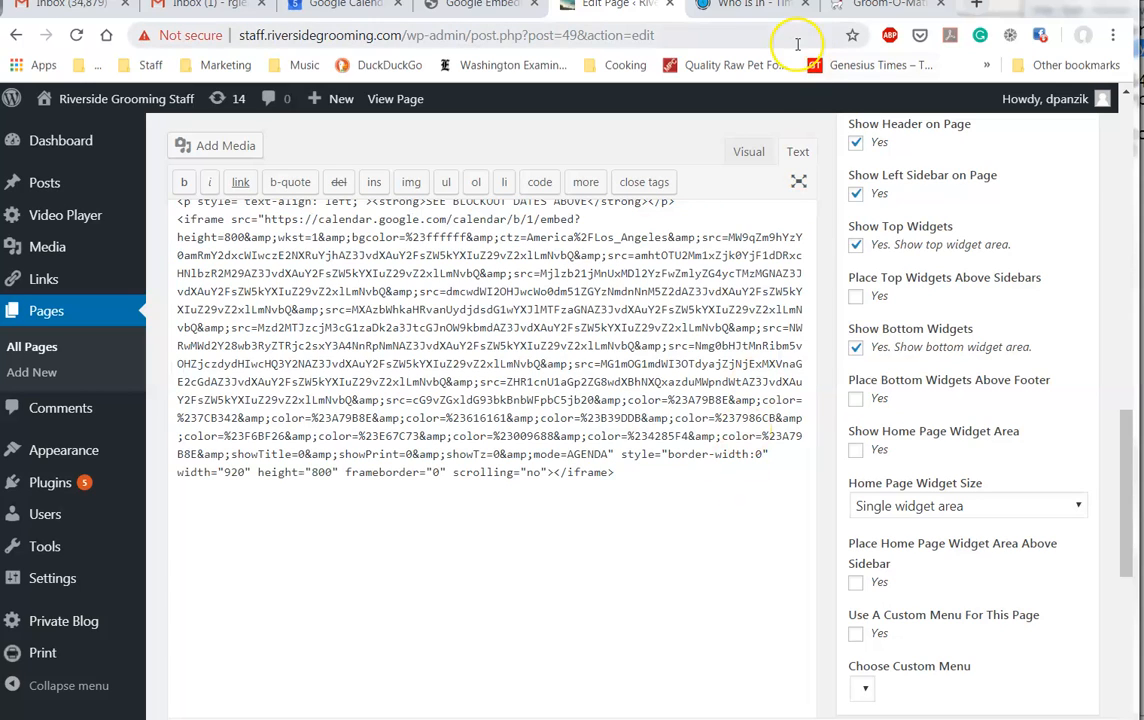
Step: Replace the Schedule page's iframe line with the new 920×800 agenda embed code and preview it visually
{"action": "left_click", "coordinate": [749, 153]}
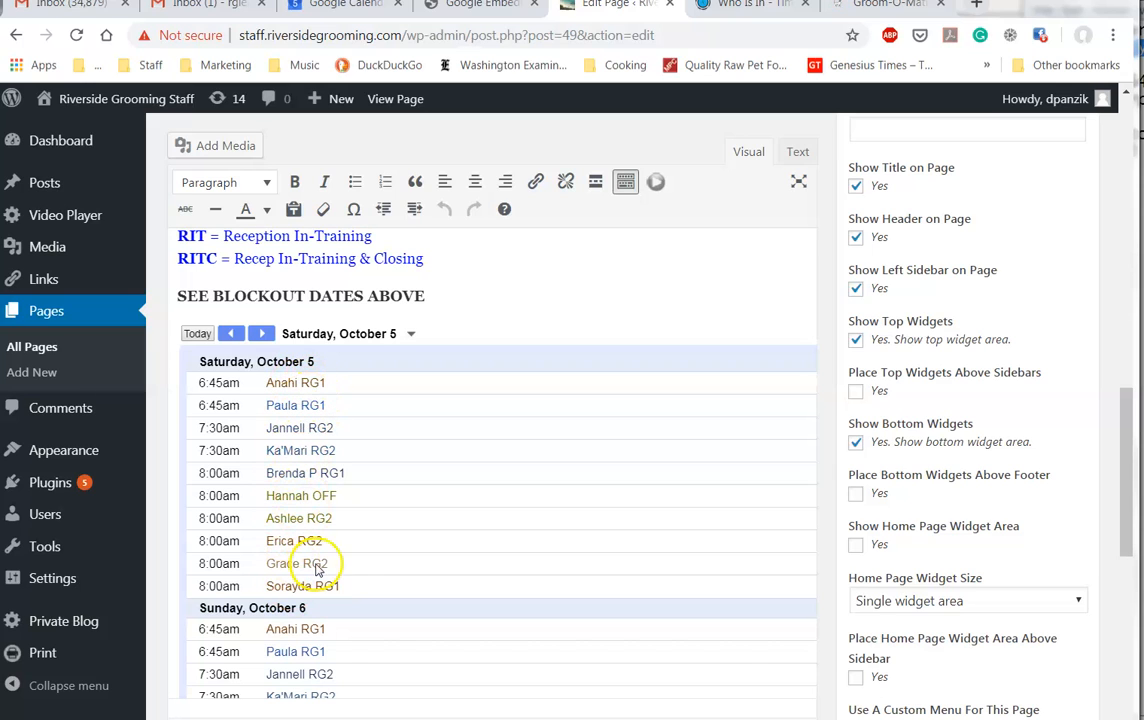
{"action": "left_click", "coordinate": [800, 158]}
{"action": "scroll", "coordinate": [440, 478], "scroll_direction": "down", "scroll_amount": 4}
{"action": "scroll", "coordinate": [440, 478], "scroll_direction": "up", "scroll_amount": 3}
{"action": "scroll", "coordinate": [440, 478], "scroll_direction": "down", "scroll_amount": 1}
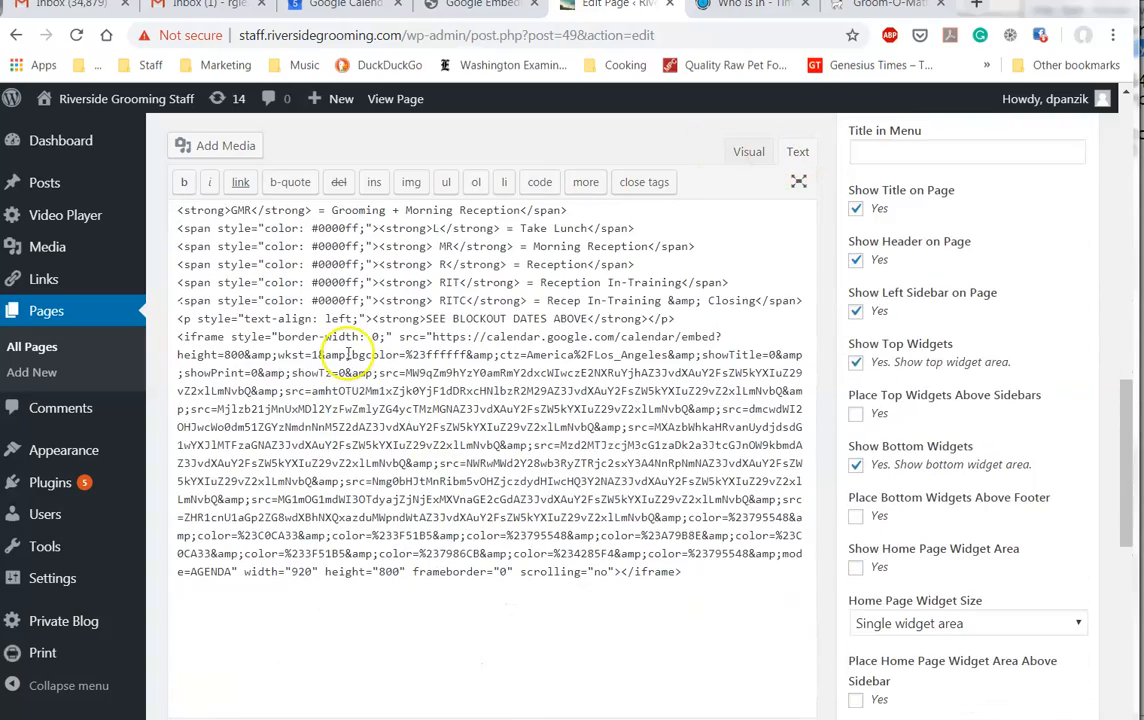
{"action": "triple_click", "coordinate": [179, 336]}
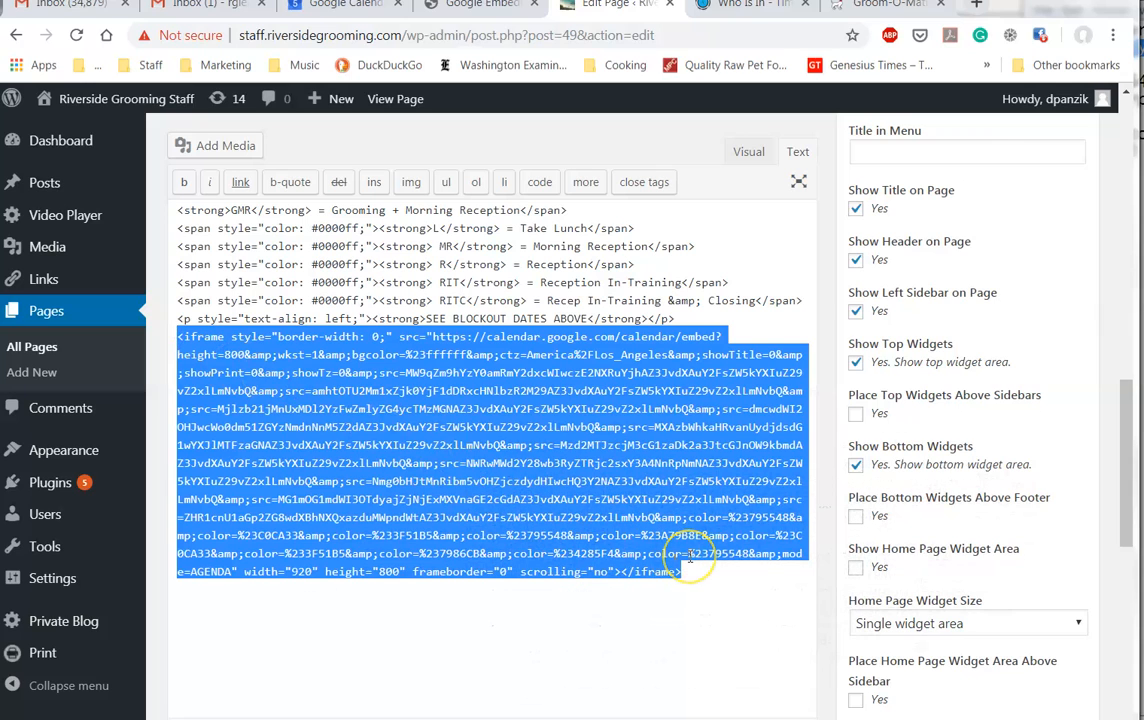
{"action": "left_click", "coordinate": [748, 154]}
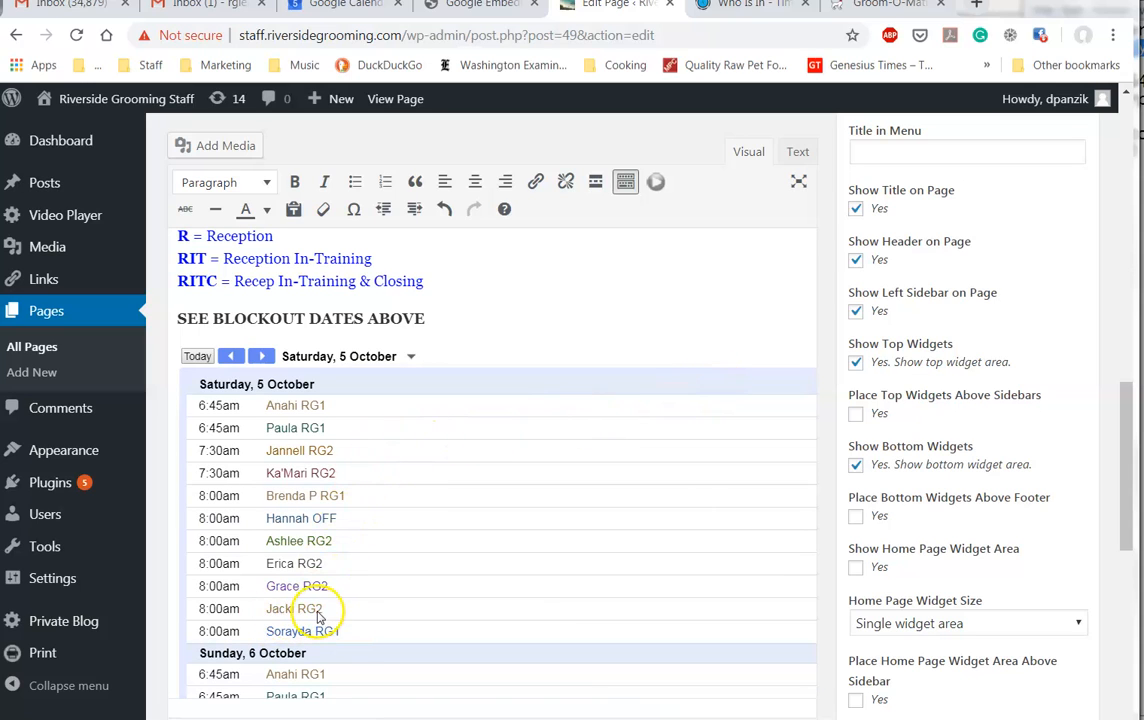
{"action": "scroll", "coordinate": [766, 294], "scroll_direction": "up", "scroll_amount": 7}
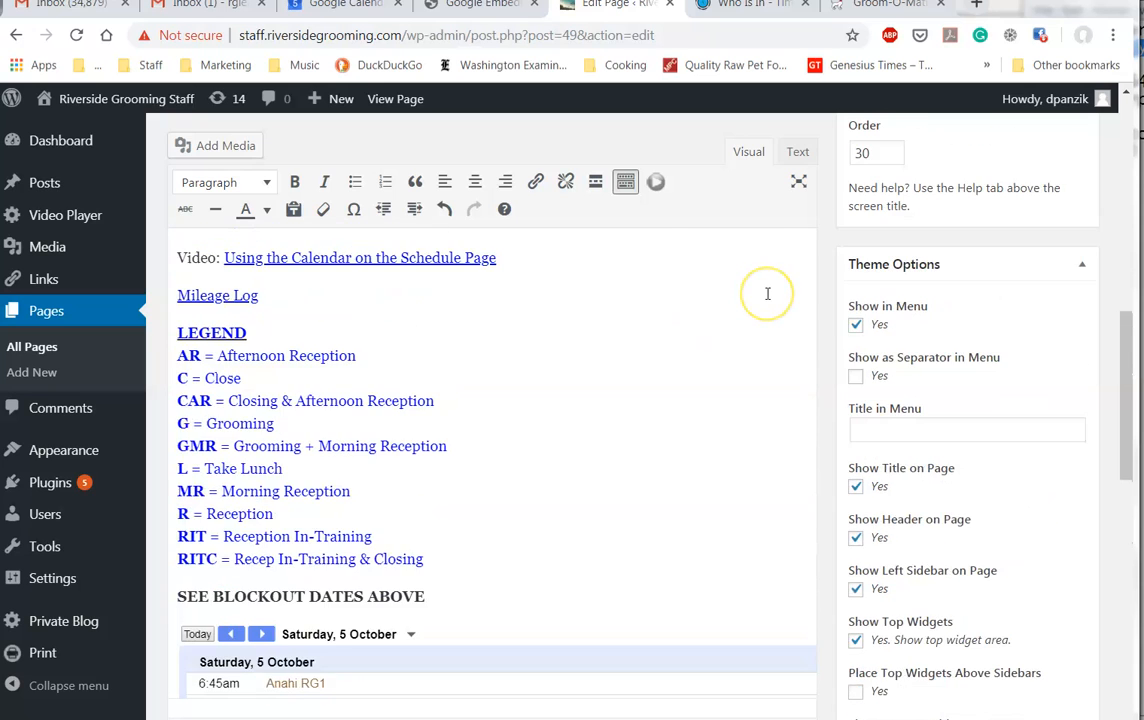
{"action": "scroll", "coordinate": [768, 295], "scroll_direction": "up", "scroll_amount": 3}
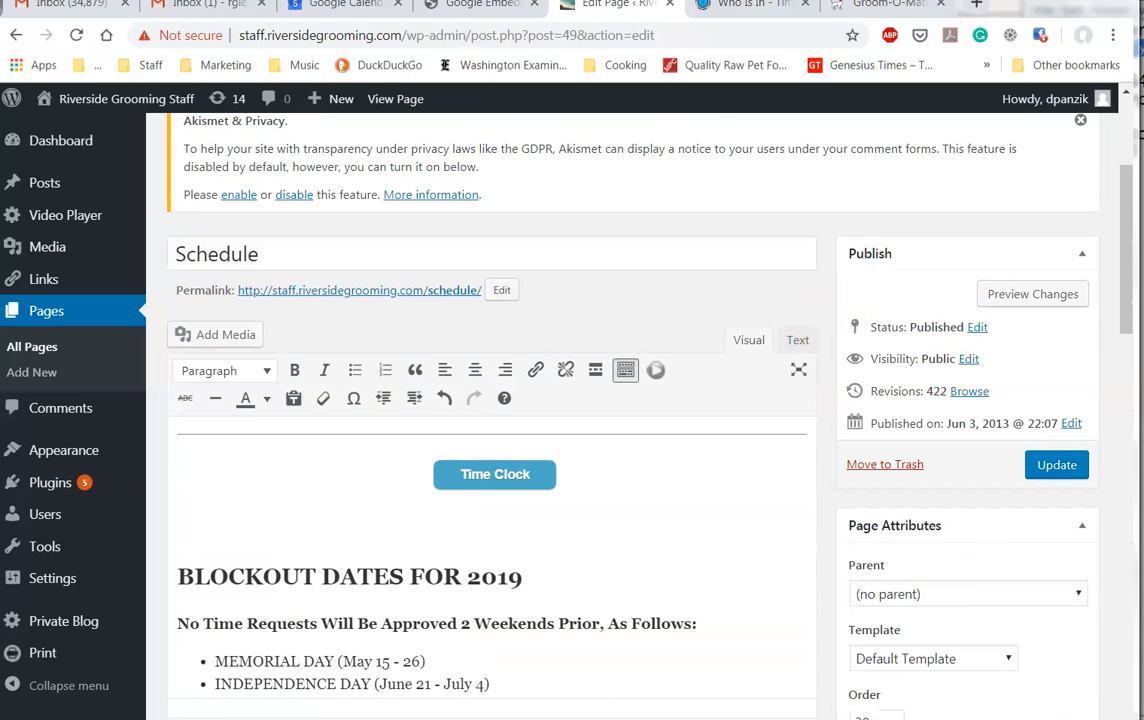
Step: Update the Schedule page with the new embed and view the live page
{"action": "left_click", "coordinate": [1055, 464]}
{"action": "left_click", "coordinate": [1055, 466]}
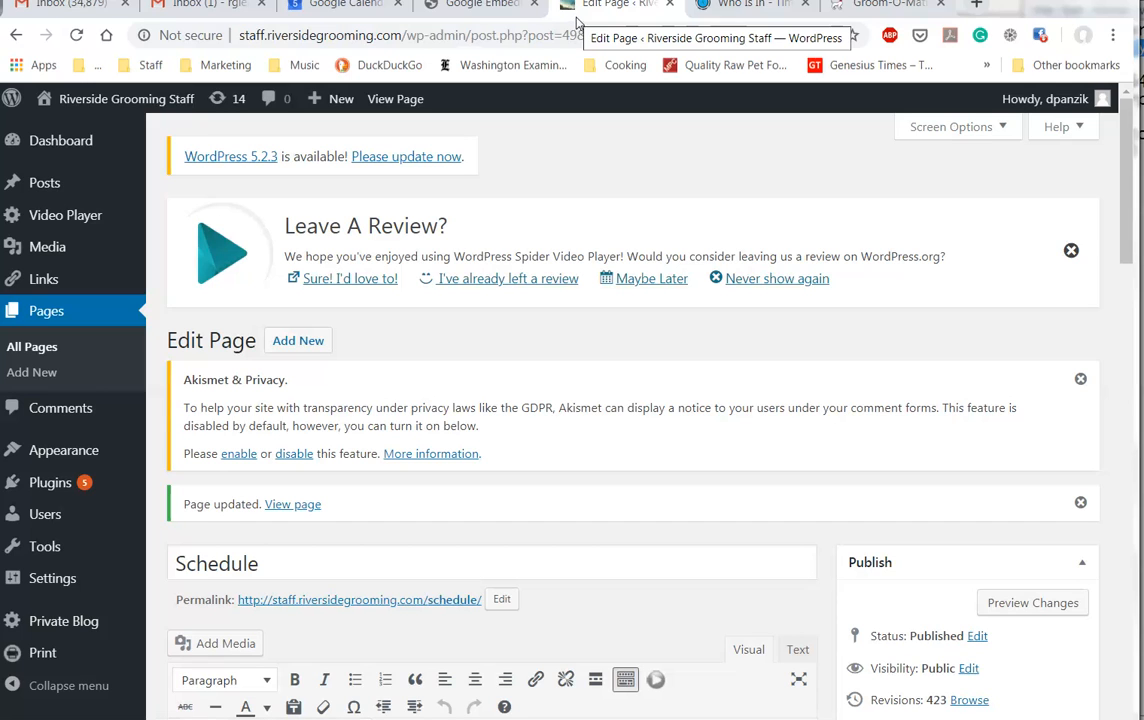
{"action": "left_click", "coordinate": [408, 107]}
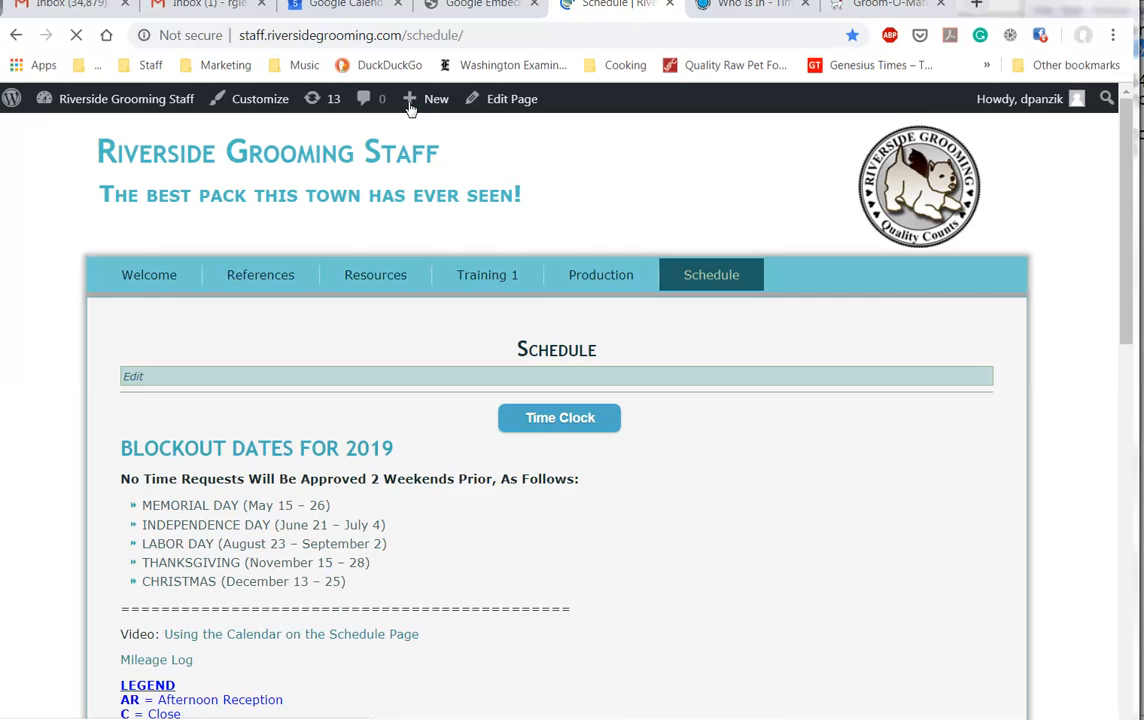
Step: Bring the agenda on the live Schedule page into view, showing shifts from Wednesday, 25 September
{"action": "scroll", "coordinate": [866, 404], "scroll_direction": "down", "scroll_amount": 6}
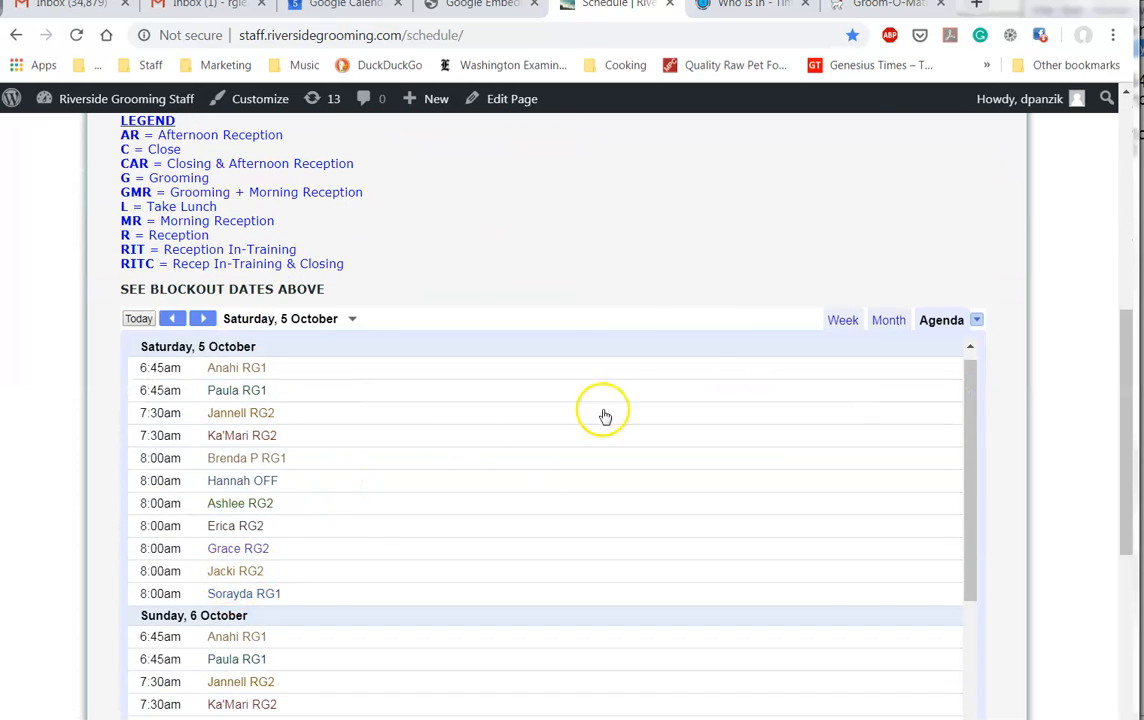
{"action": "scroll", "coordinate": [607, 304], "scroll_direction": "up", "scroll_amount": 3}
{"action": "scroll", "coordinate": [607, 304], "scroll_direction": "up", "scroll_amount": 3}
{"action": "scroll", "coordinate": [607, 302], "scroll_direction": "down", "scroll_amount": 5}
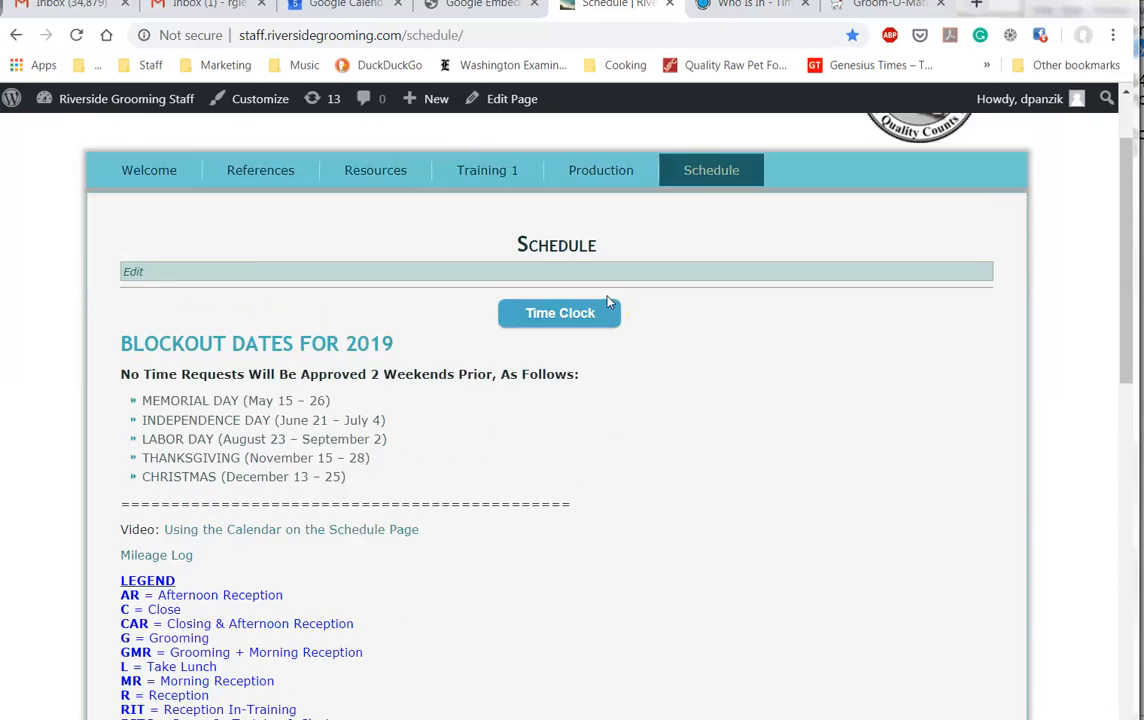
{"action": "scroll", "coordinate": [607, 302], "scroll_direction": "down", "scroll_amount": 5}
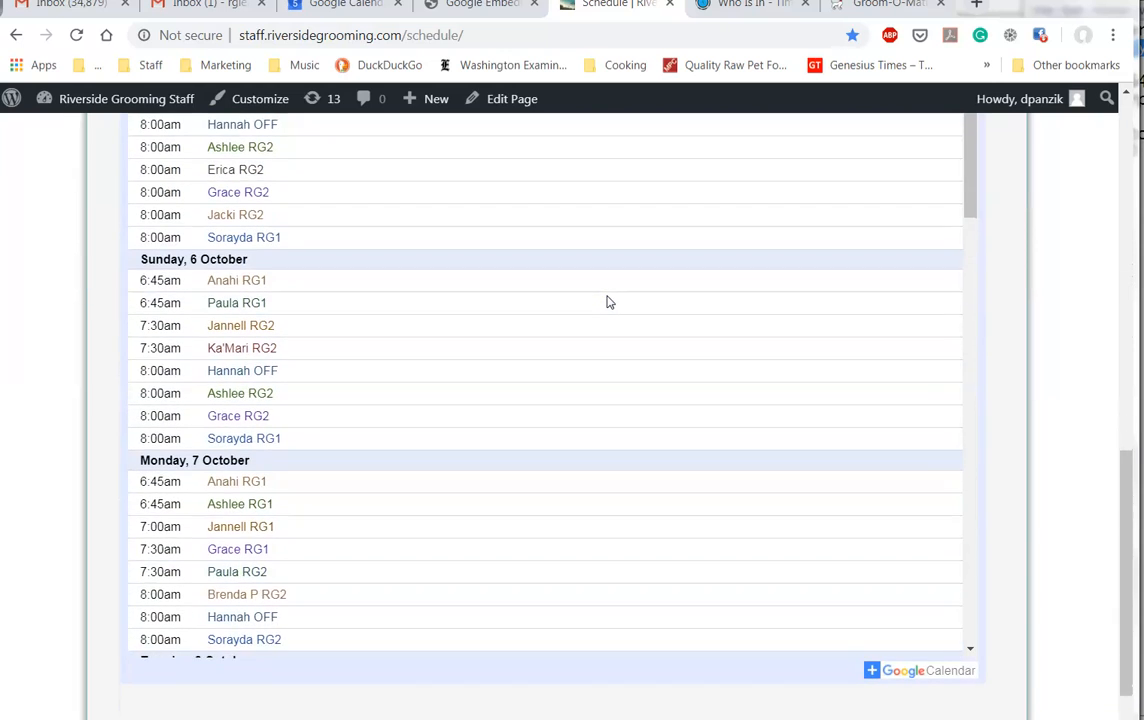
{"action": "scroll", "coordinate": [607, 302], "scroll_direction": "up", "scroll_amount": 10}
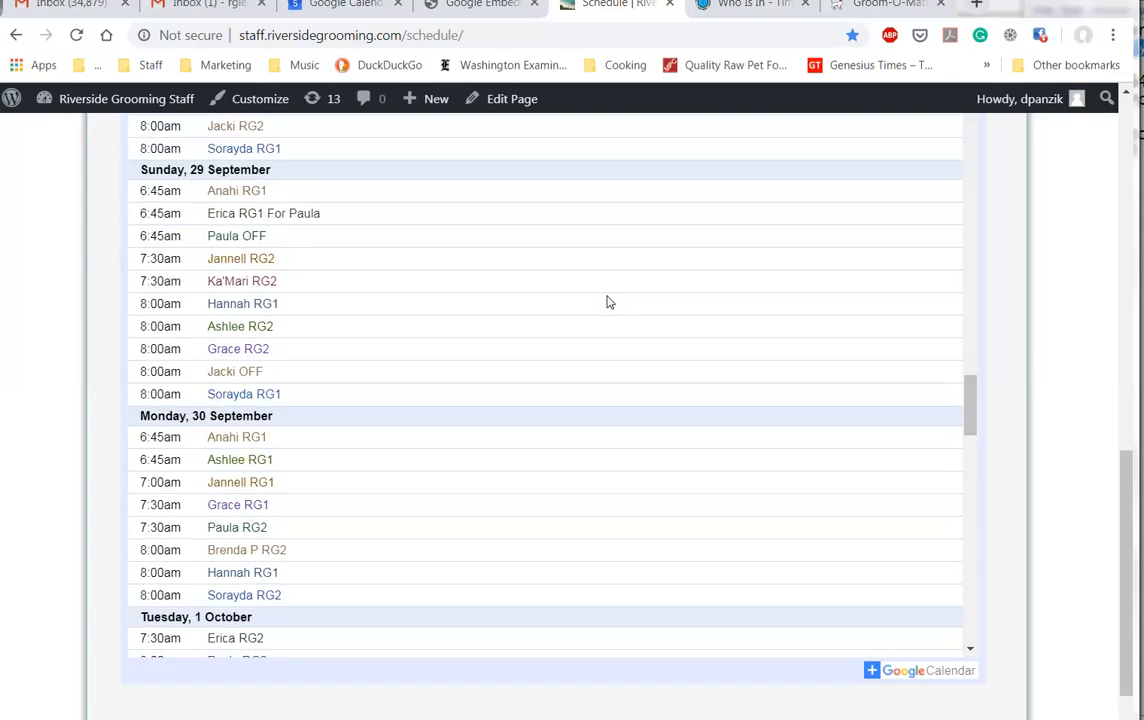
{"action": "left_click", "coordinate": [862, 340]}
{"action": "scroll", "coordinate": [1052, 327], "scroll_direction": "up", "scroll_amount": 8}
{"action": "scroll", "coordinate": [1060, 328], "scroll_direction": "down", "scroll_amount": 3}
{"action": "scroll", "coordinate": [1060, 329], "scroll_direction": "down", "scroll_amount": 1}
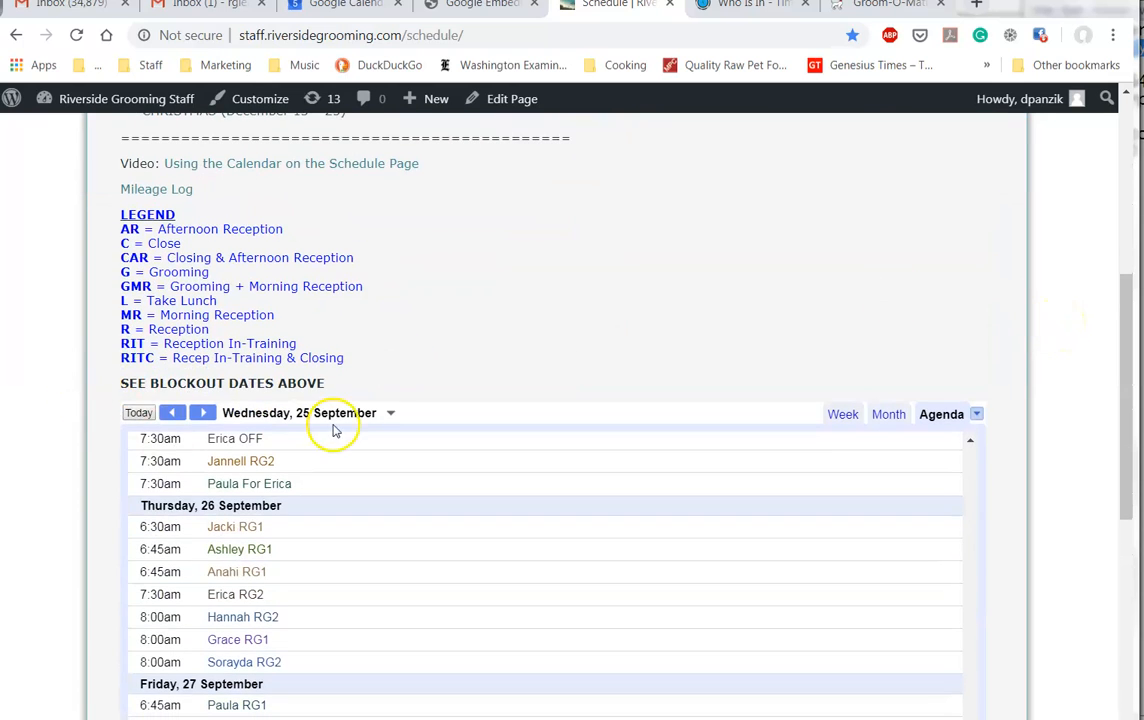